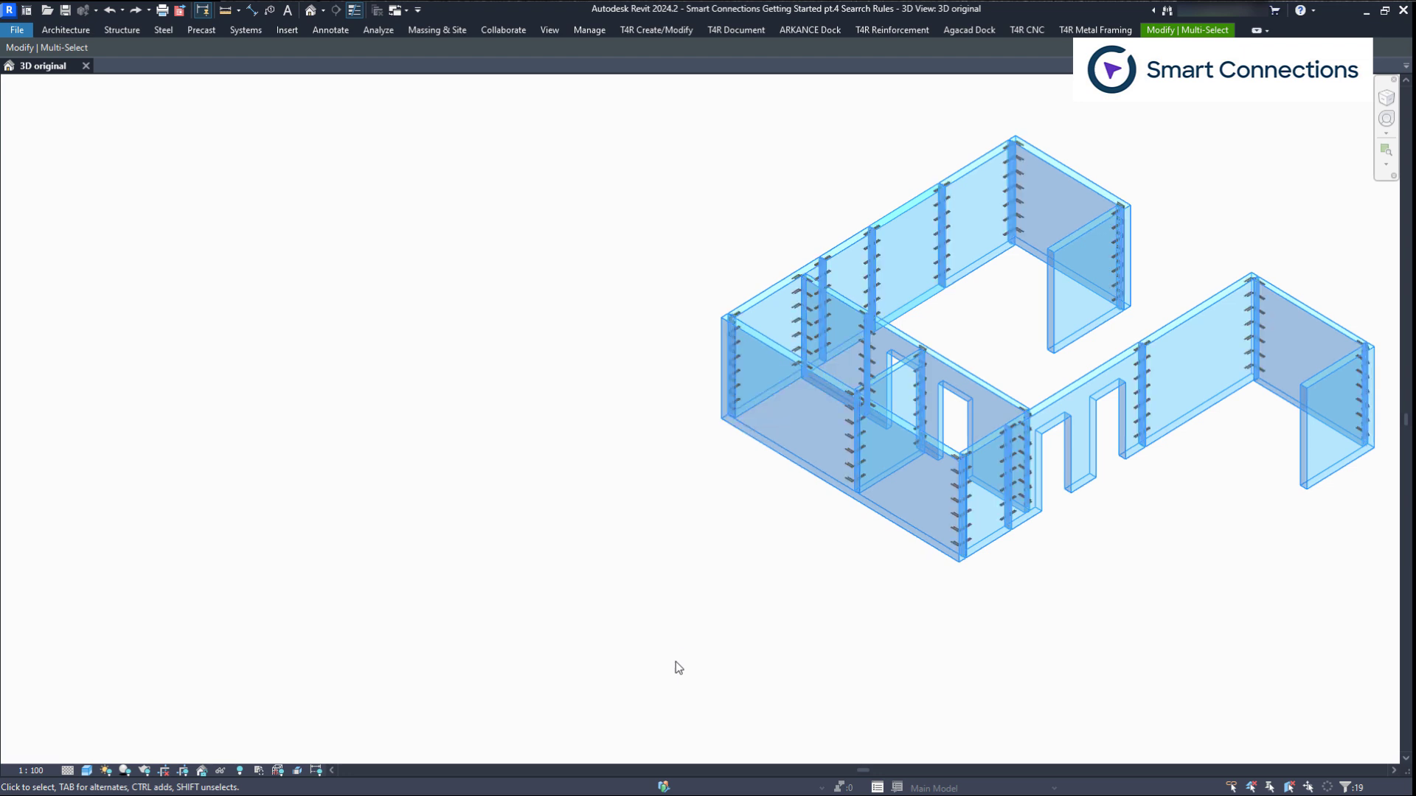
Step: Clear the wall selection and examine the cut connections at the wall corner beside the openings
click(1074, 579)
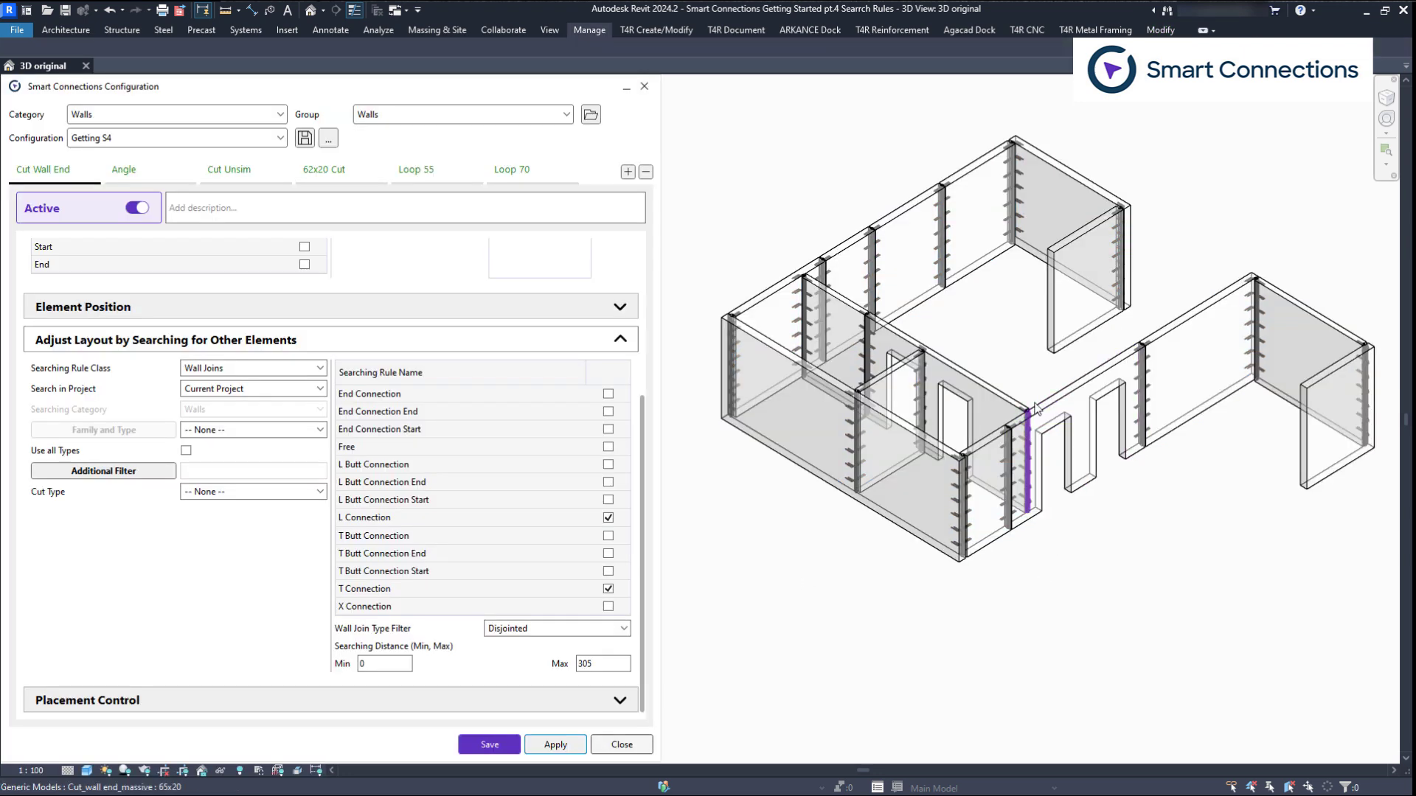
scroll(1027, 434, up, 4)
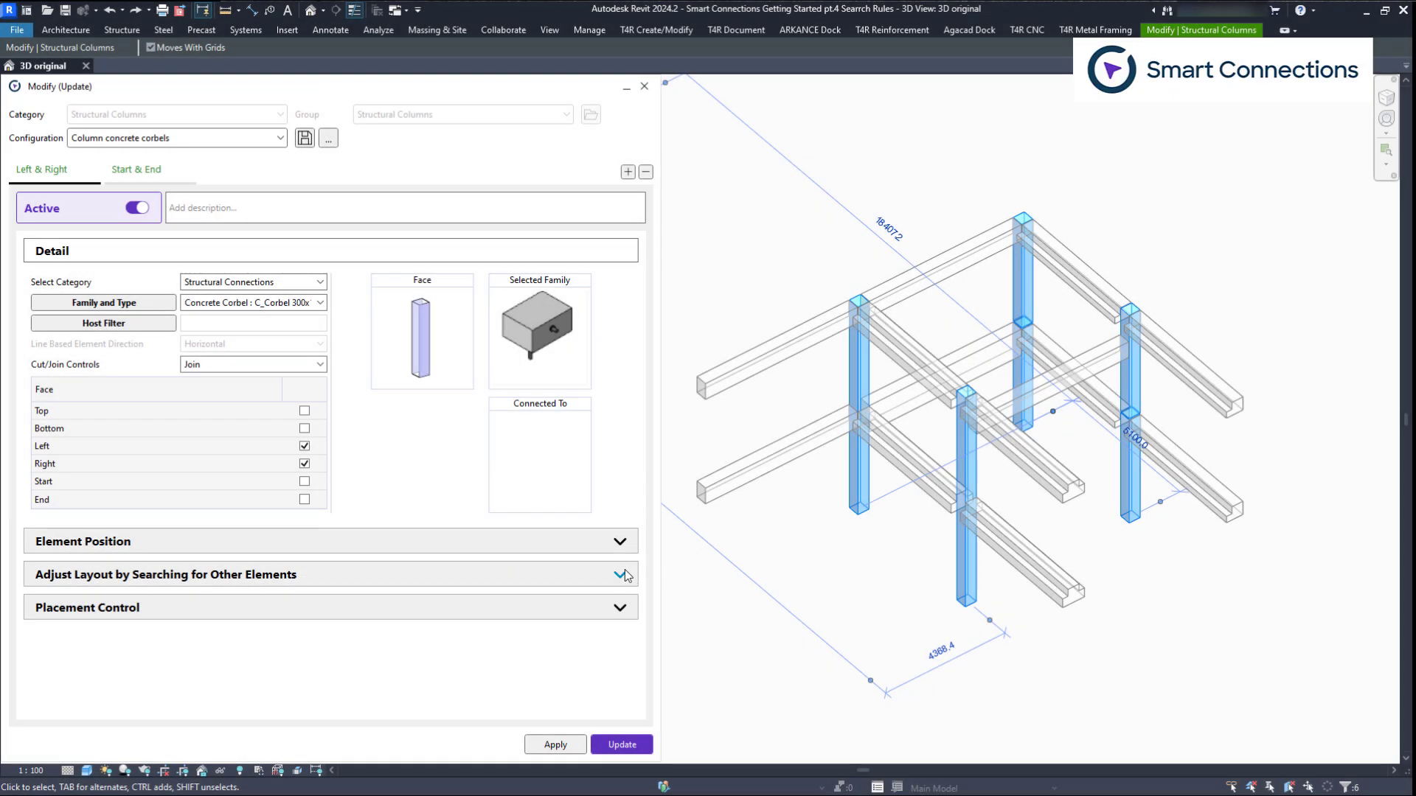
Step: Apply the Column concrete corbels configuration with its L and T Connection search rules to the selected columns and inspect the corbels
click(623, 573)
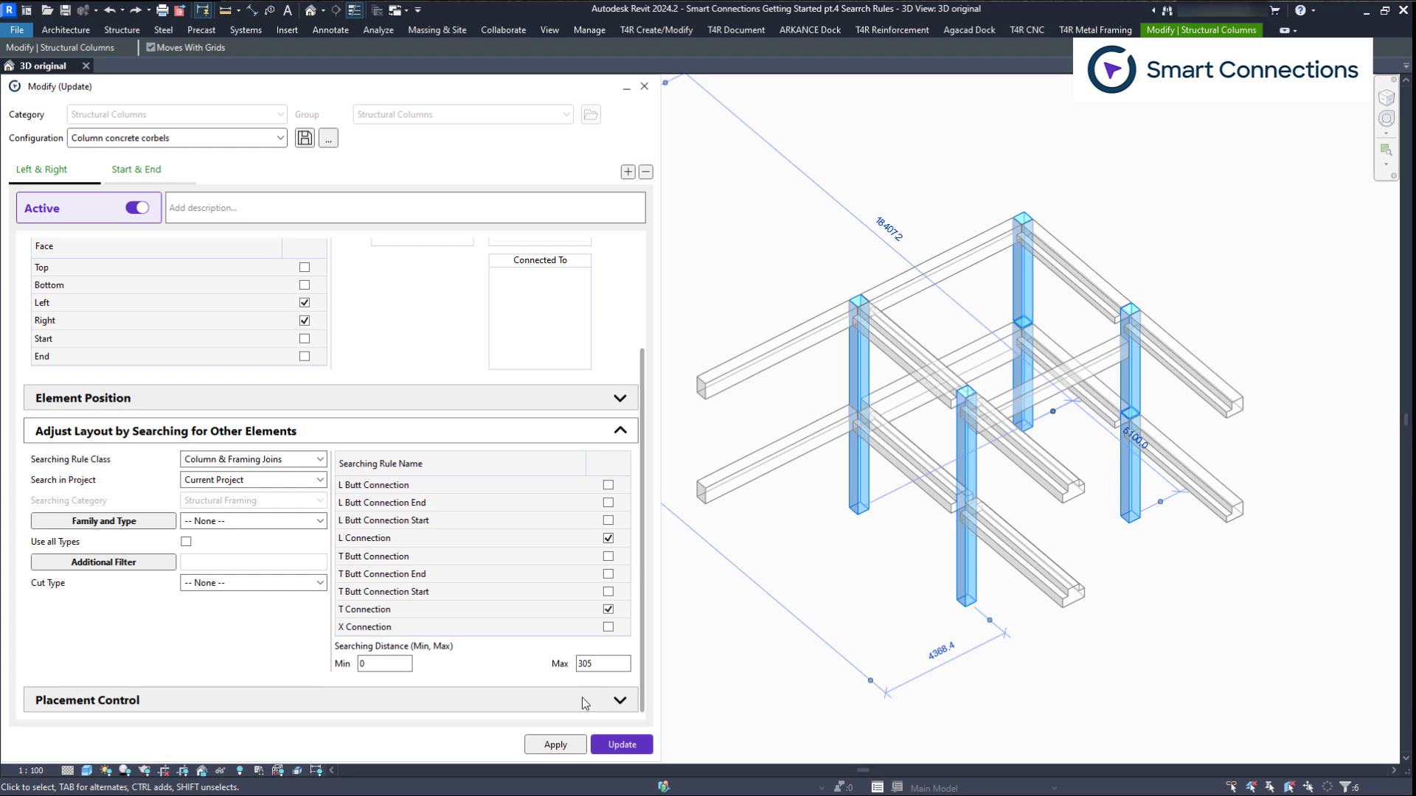
click(555, 745)
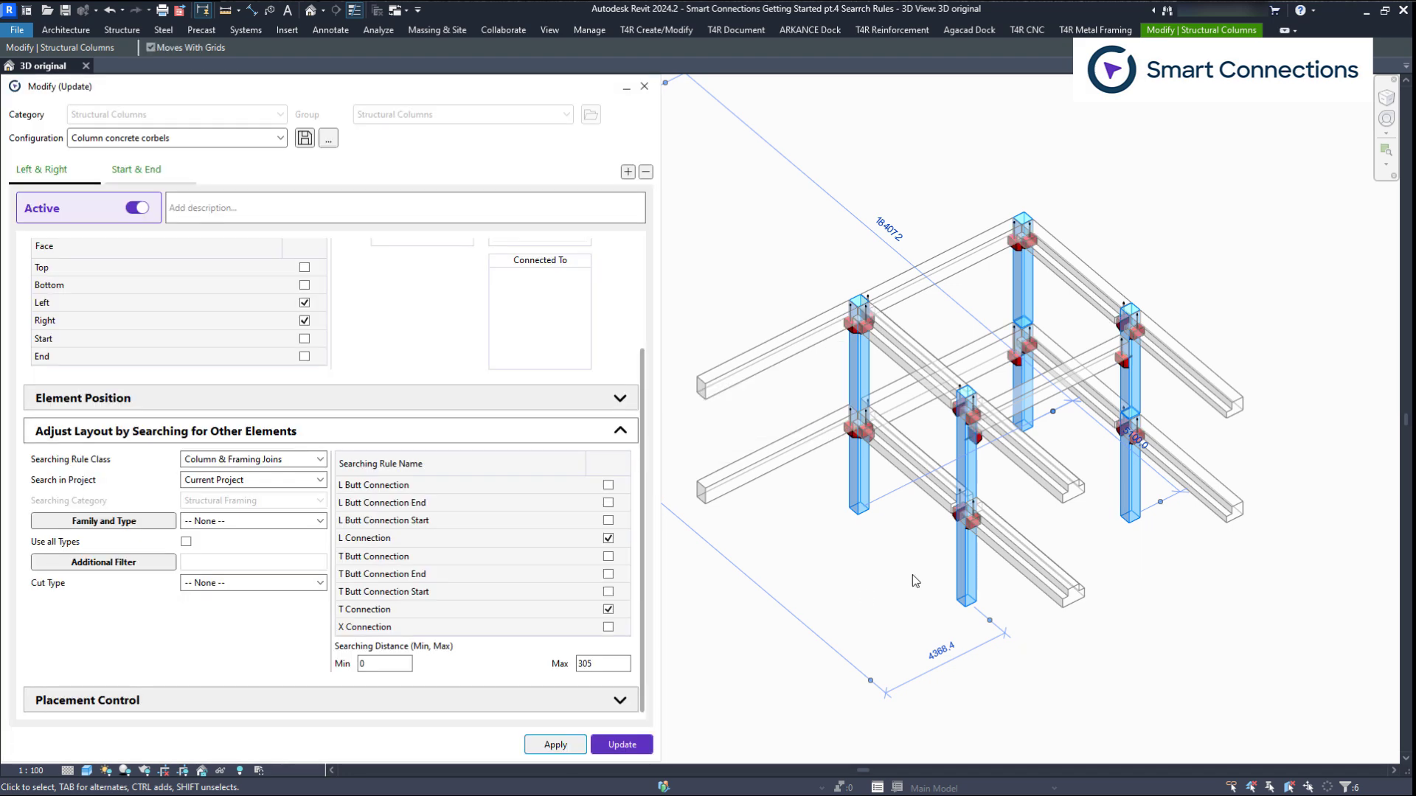
scroll(1000, 514, up, 5)
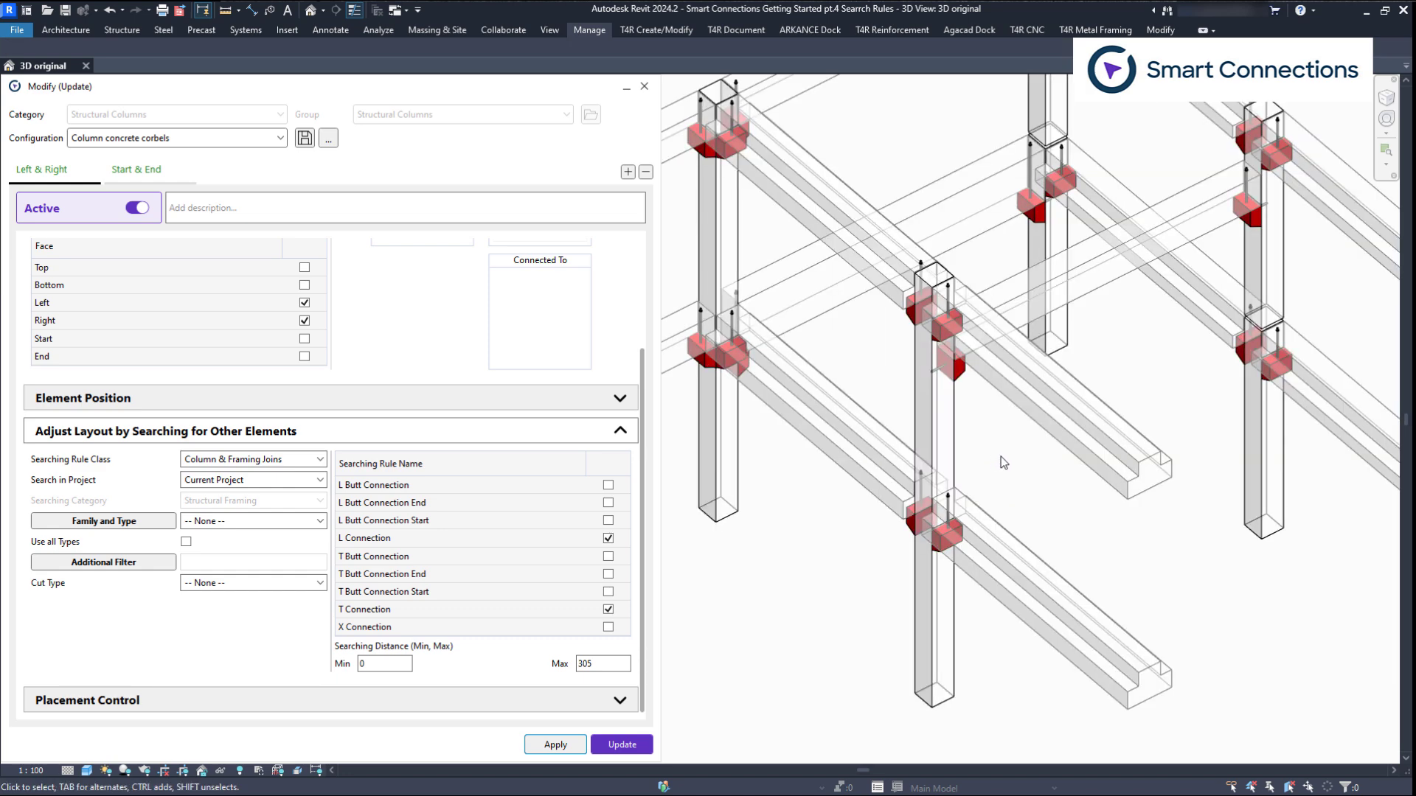
click(948, 440)
shift+middle_drag(948, 440, 851, 470)
click(800, 465)
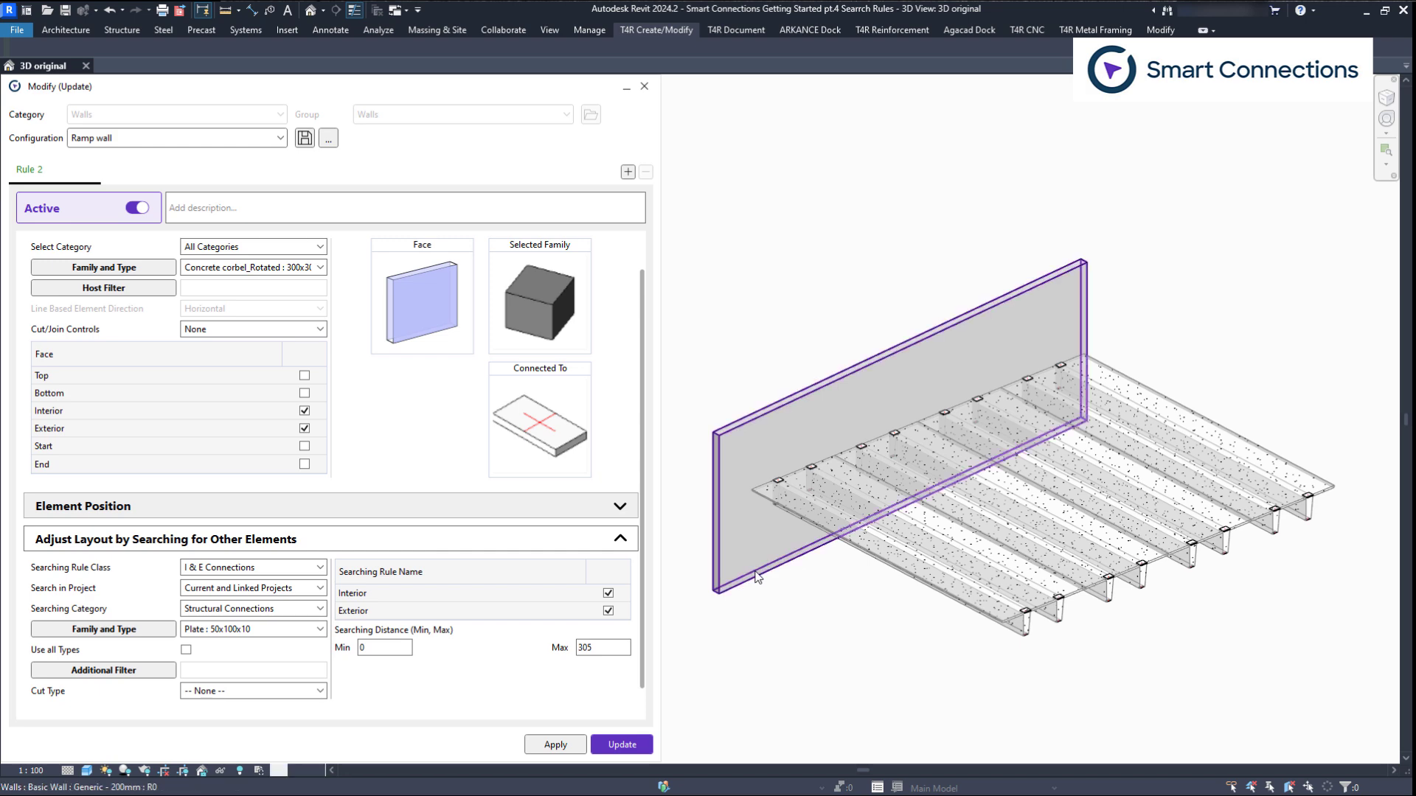
Step: Apply the Ramp wall configuration to the wall crossing the ribbed slabs and inspect the placed corbels
click(757, 577)
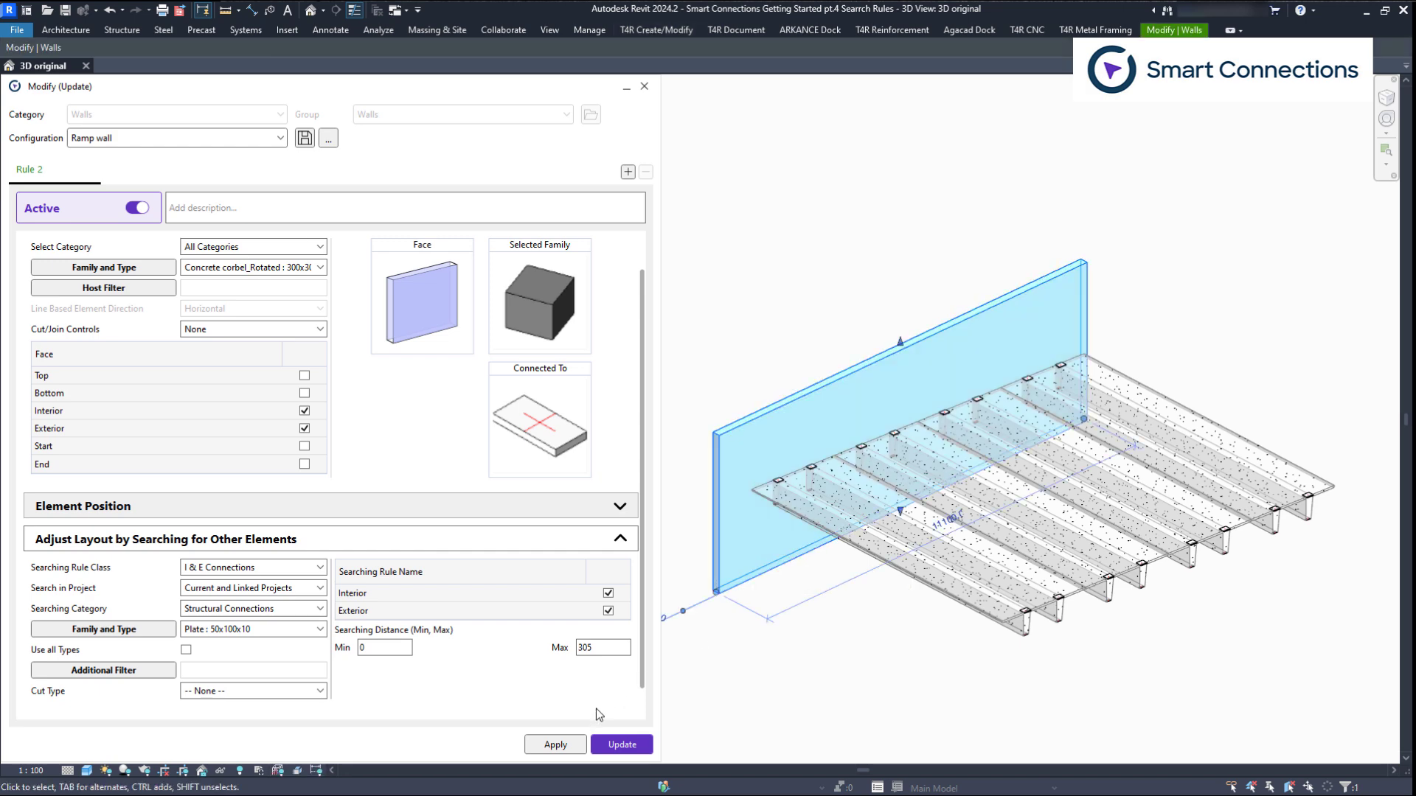
click(555, 745)
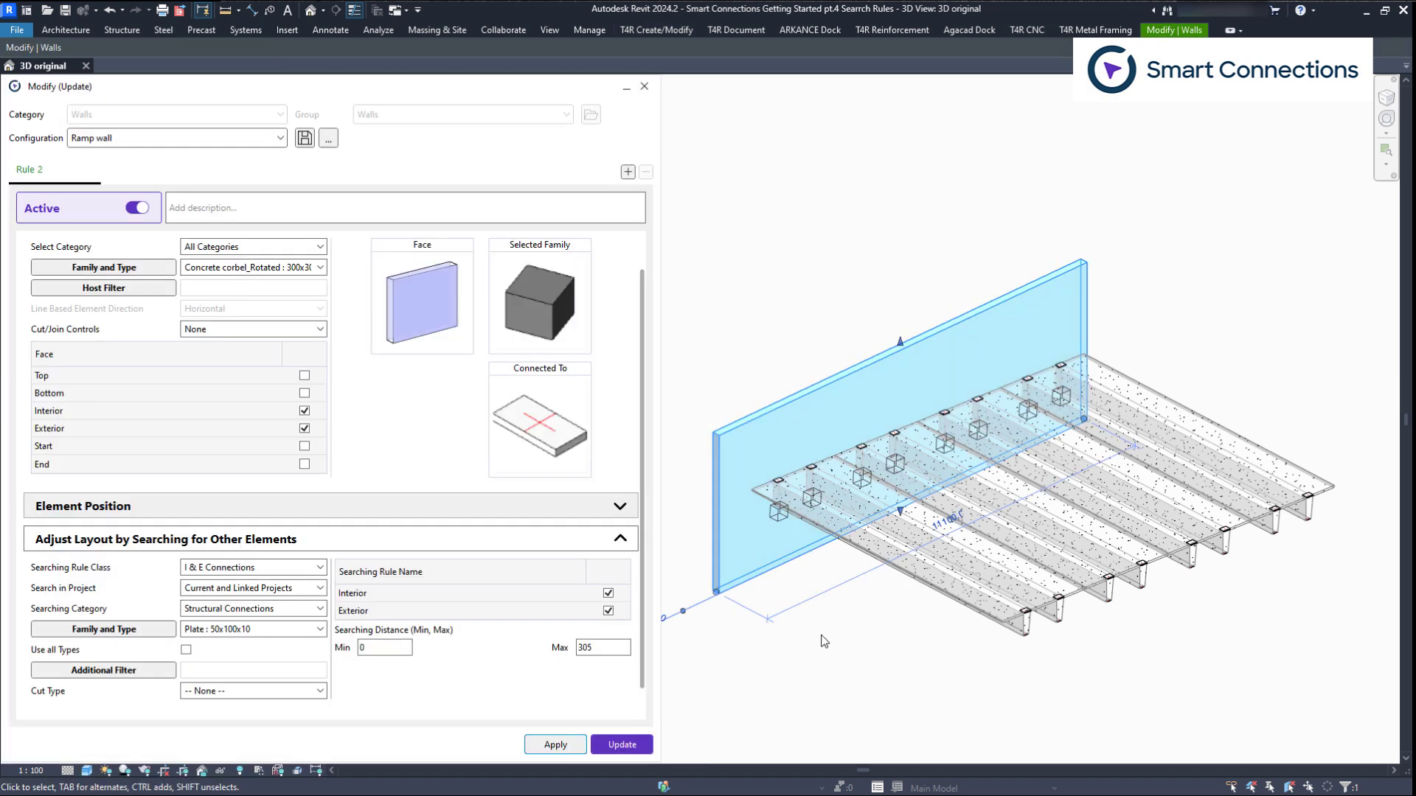
click(866, 627)
shift+middle_drag(773, 514, 600, 262)
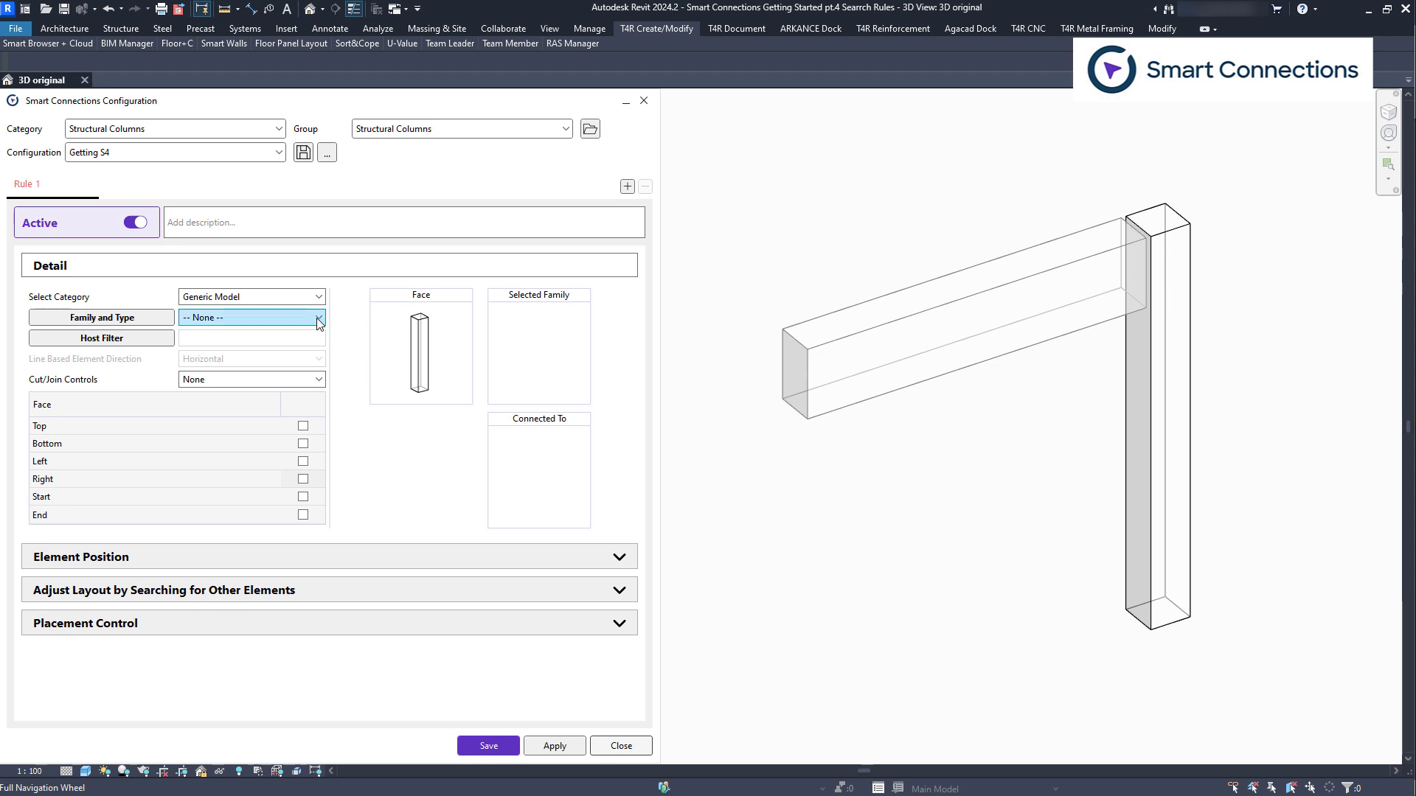
Step: Set the column rule's detail family to Family3 : Family3 and enable its Right face
click(318, 318)
key(Return)
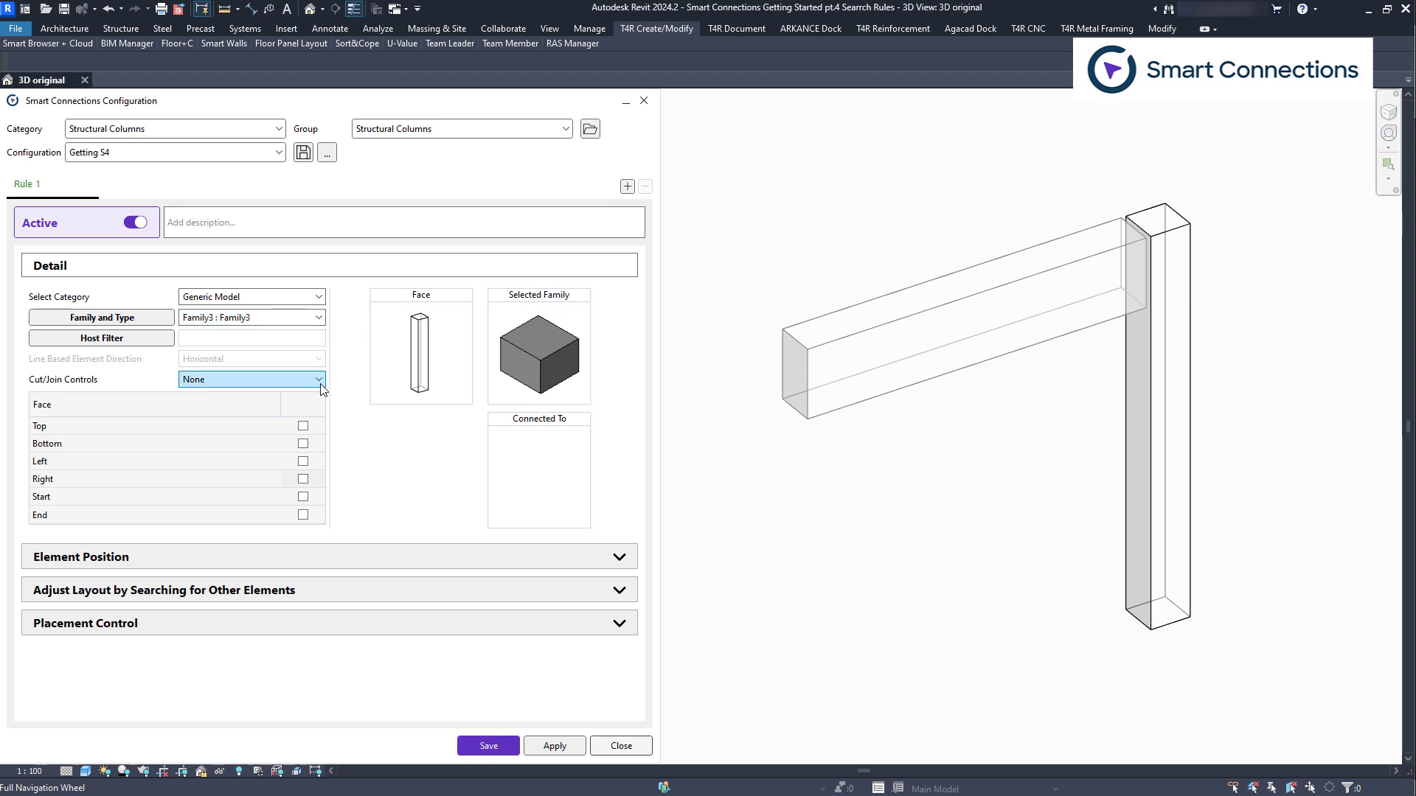
click(302, 479)
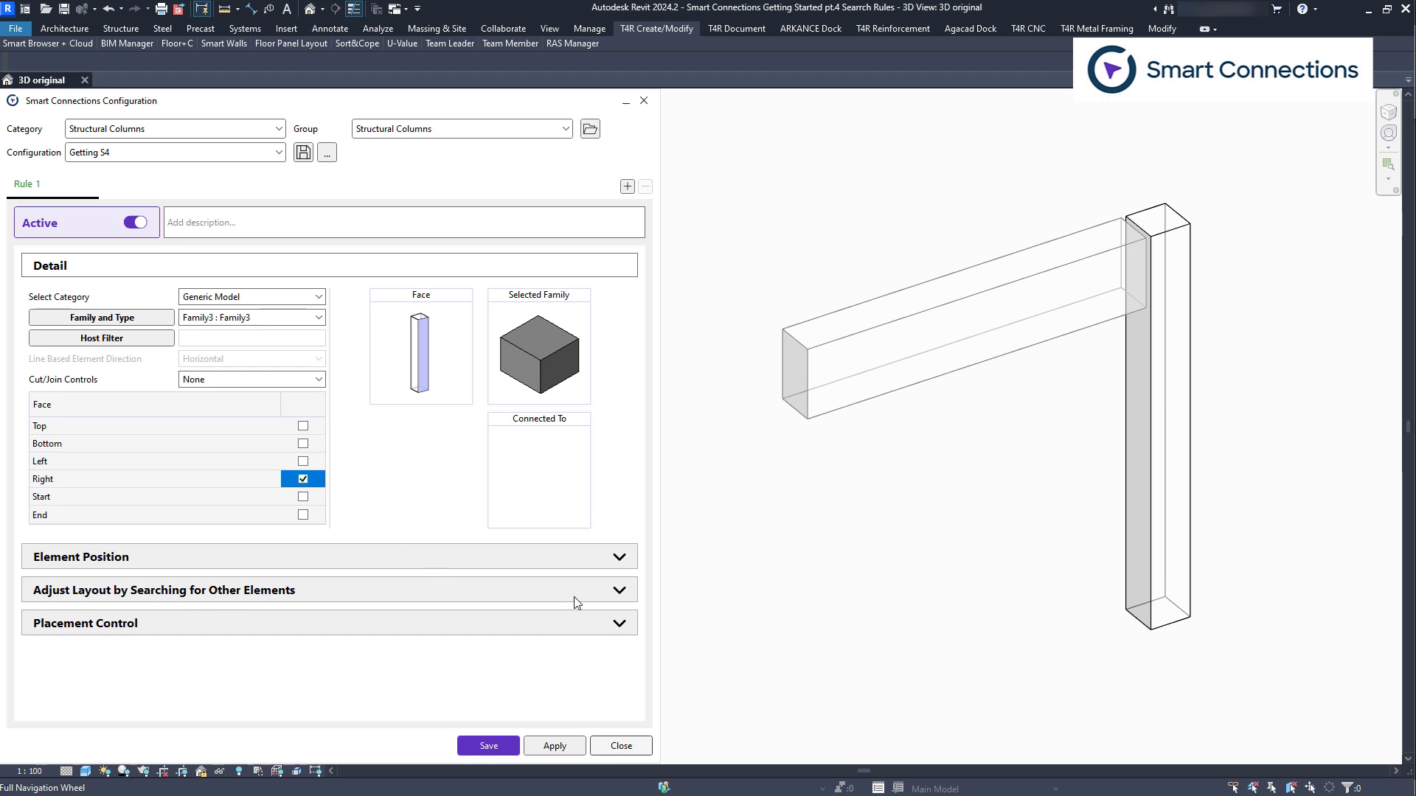
Step: Set the searching rule class to Column & Framing Joins and search in Current Project
click(623, 595)
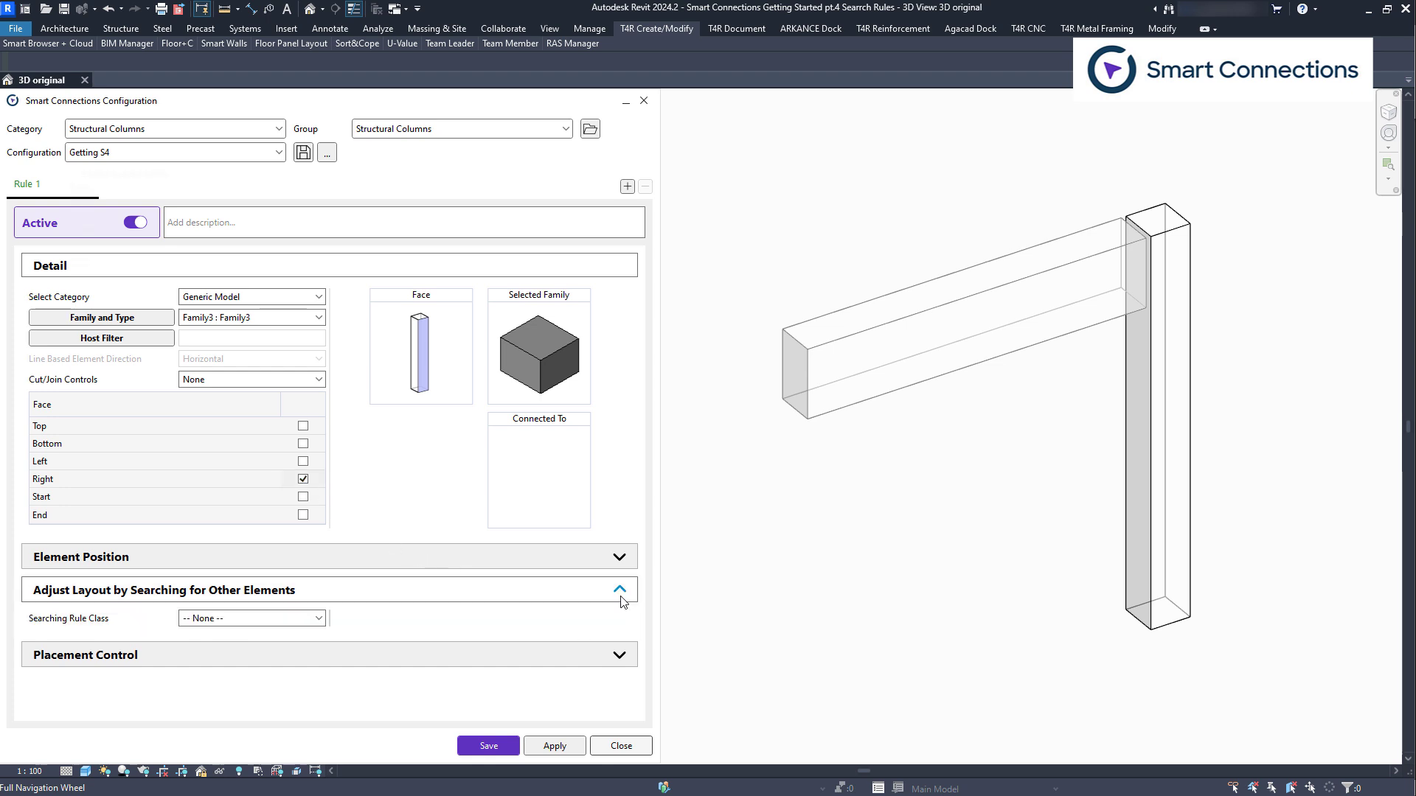
click(321, 618)
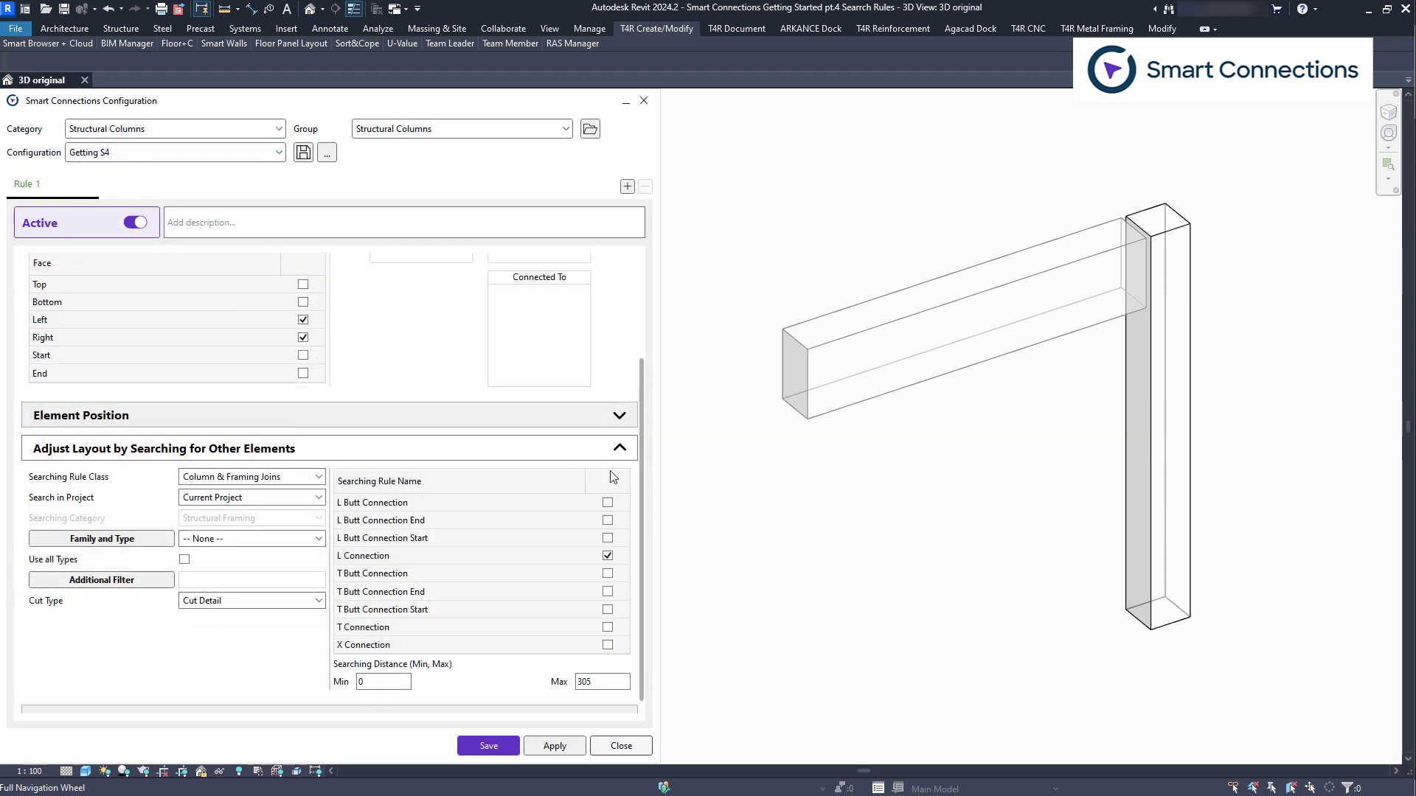
click(314, 500)
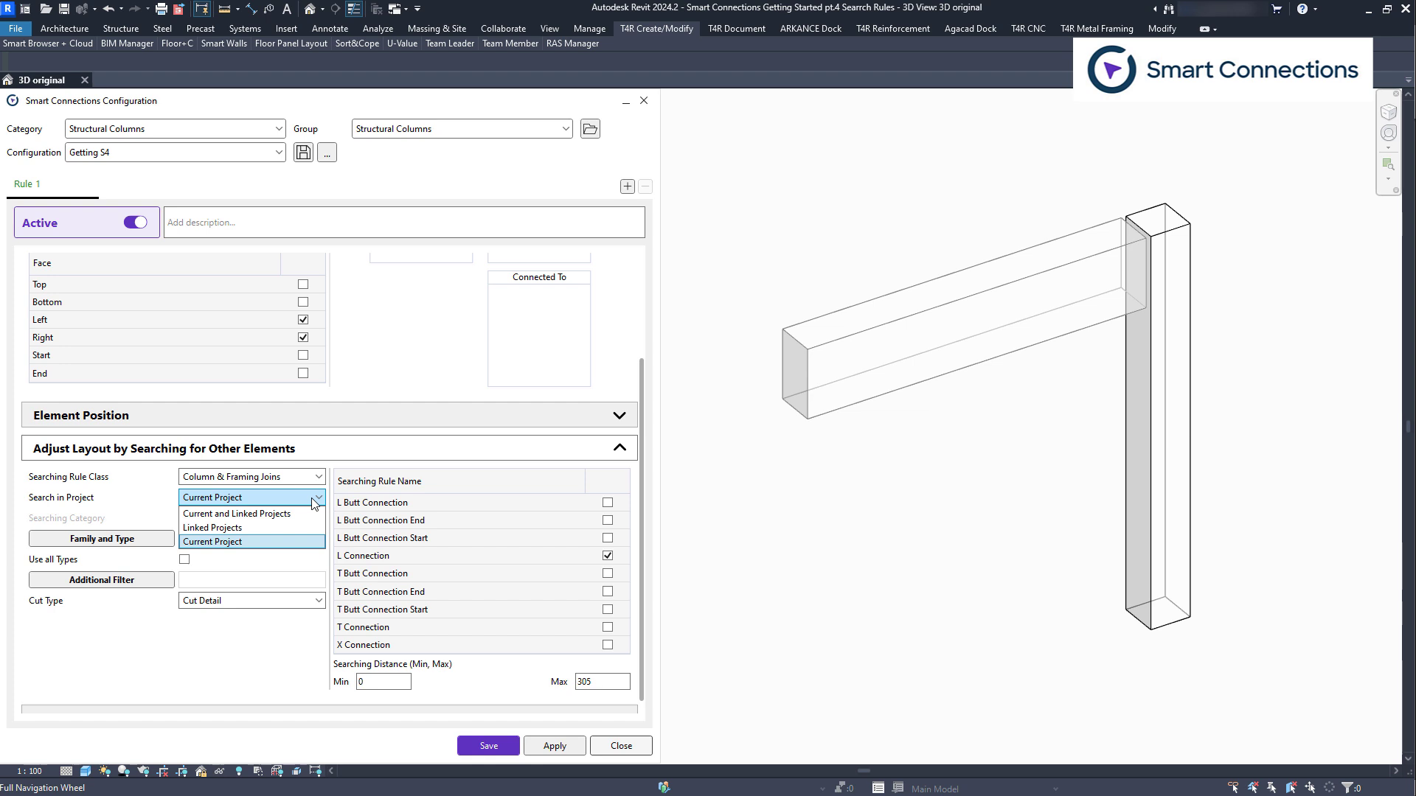
click(251, 541)
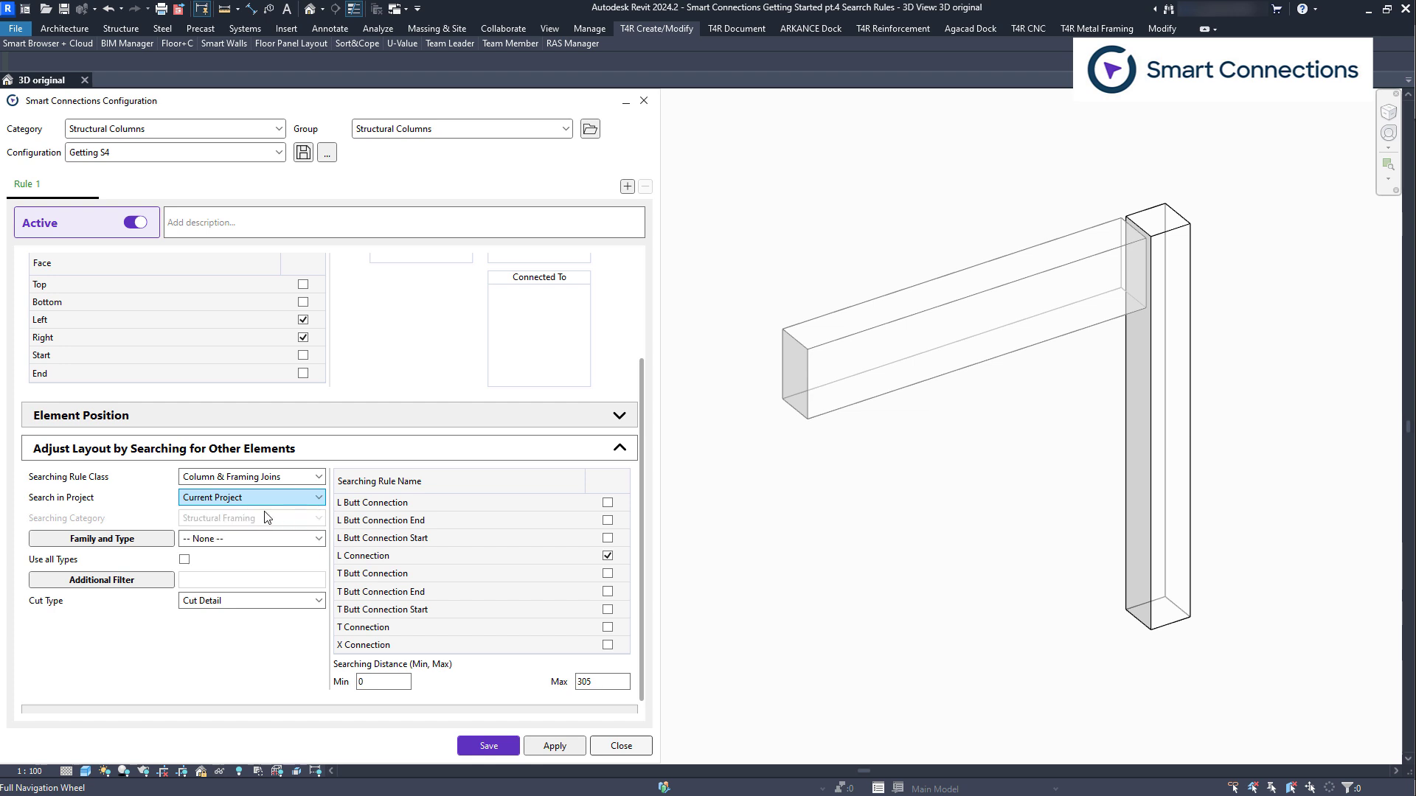
Step: Browse the structural framing families available for the search rule
click(158, 546)
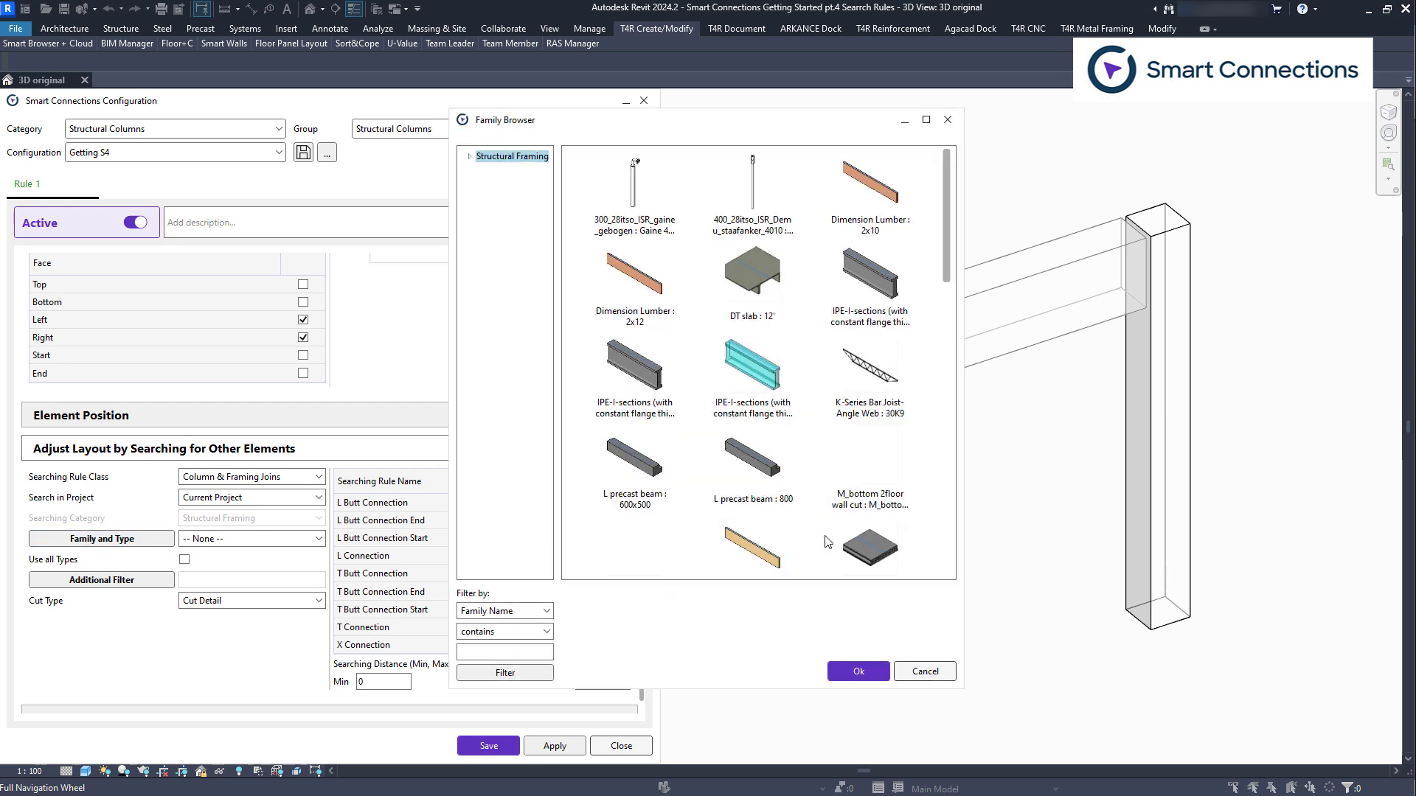
scroll(826, 542, down, 3)
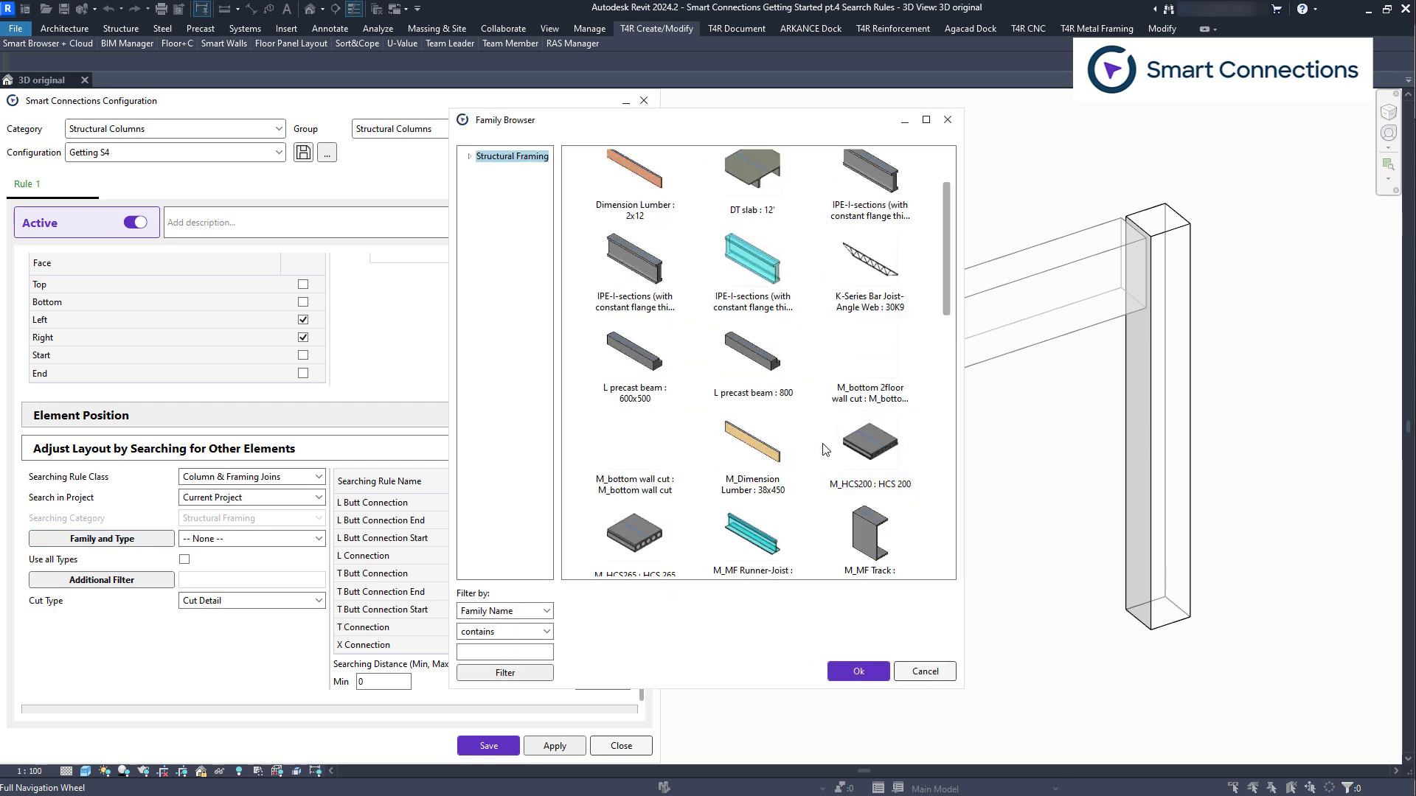
click(859, 671)
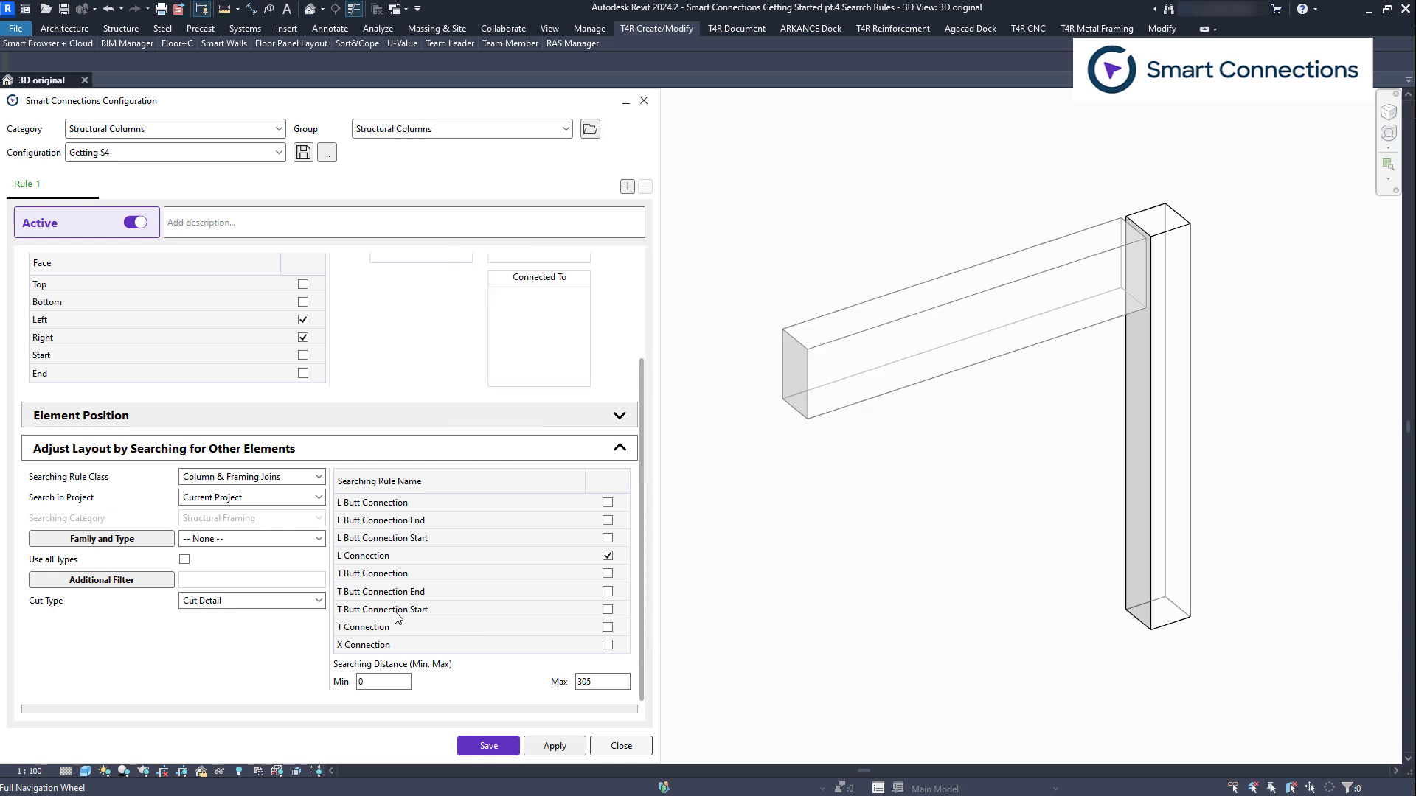
Step: Review the parameters available for an additional filter on the search rule
click(151, 583)
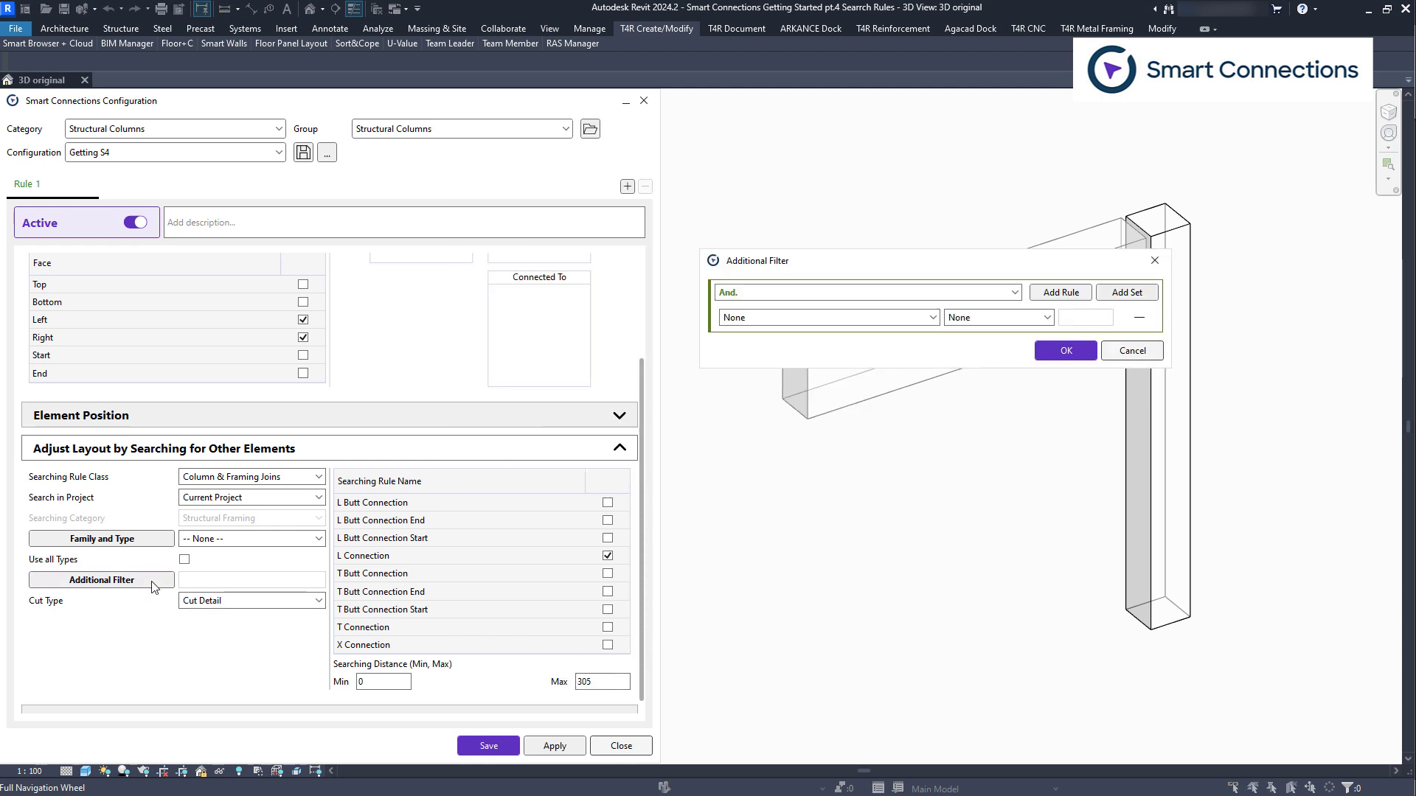
click(933, 318)
scroll(927, 350, down, 10)
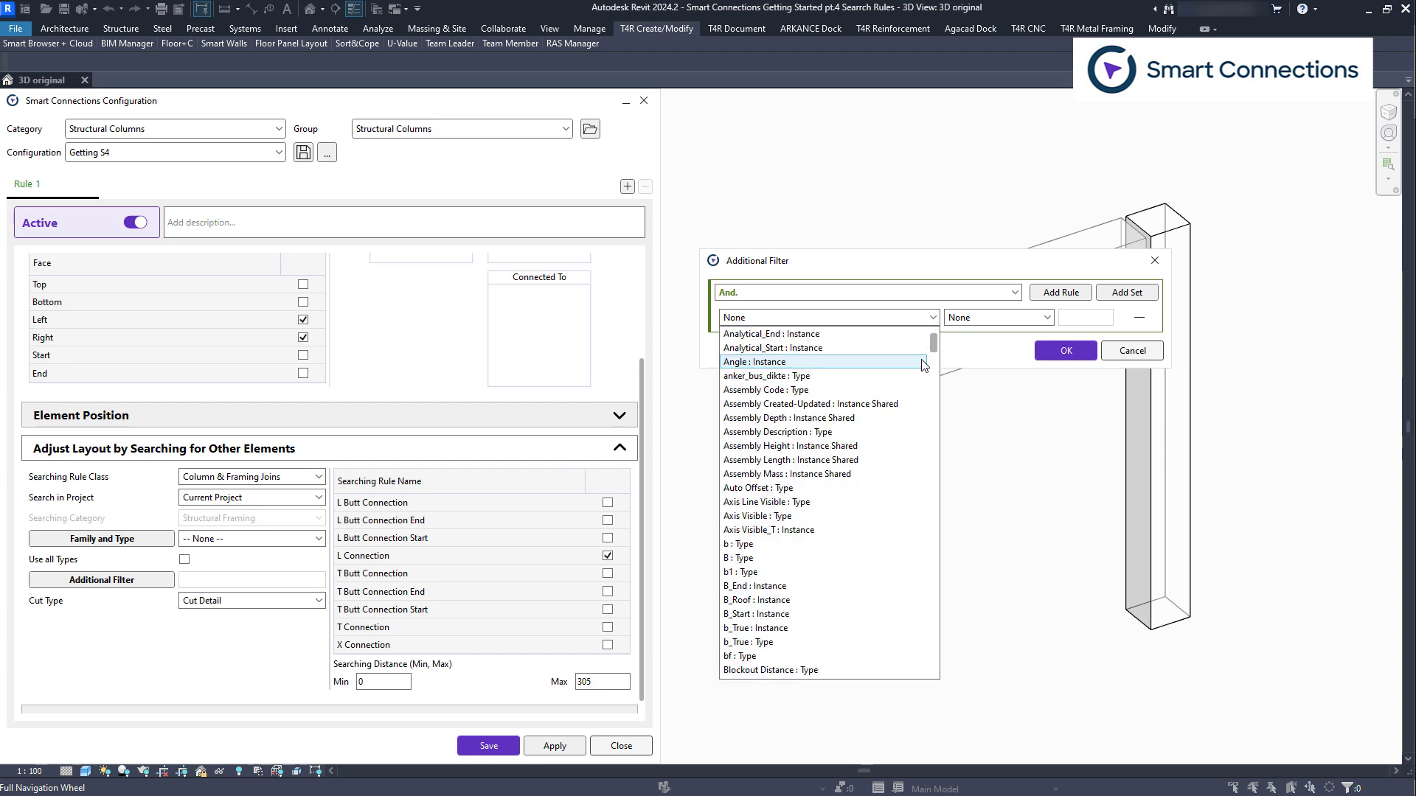
click(1051, 347)
click(1055, 350)
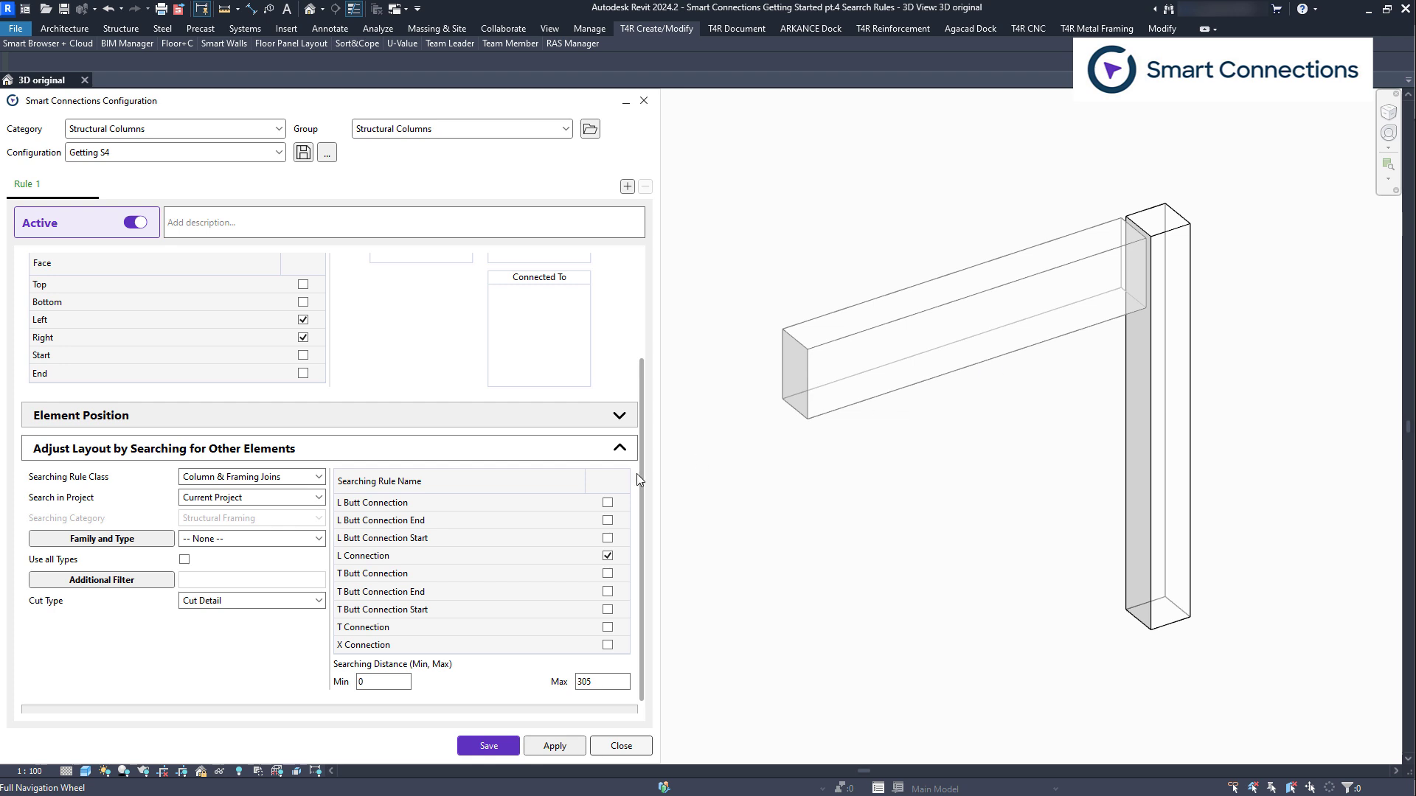
Step: Check the cut type setting and inspect the void extrusion around the solid in the Family3 family
click(318, 601)
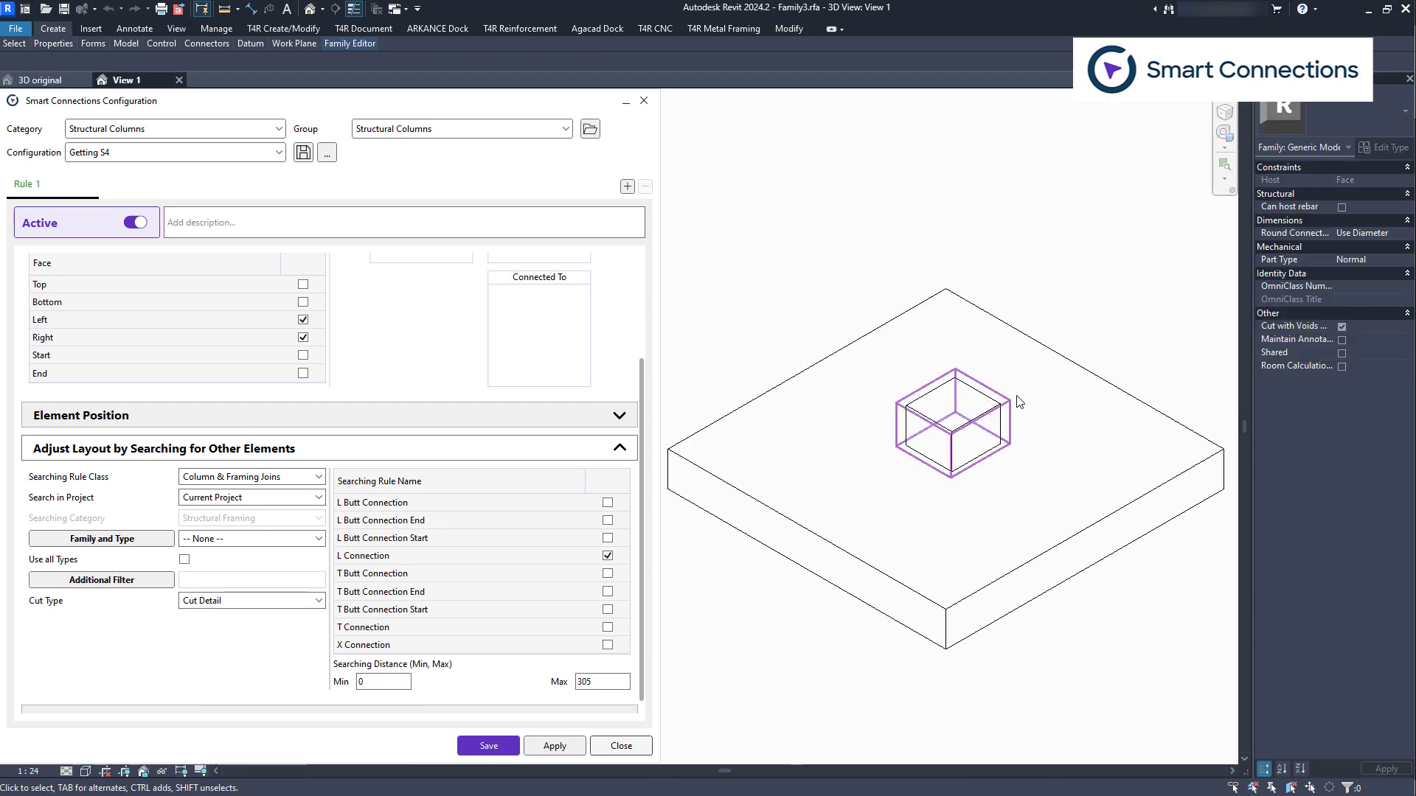
click(1012, 404)
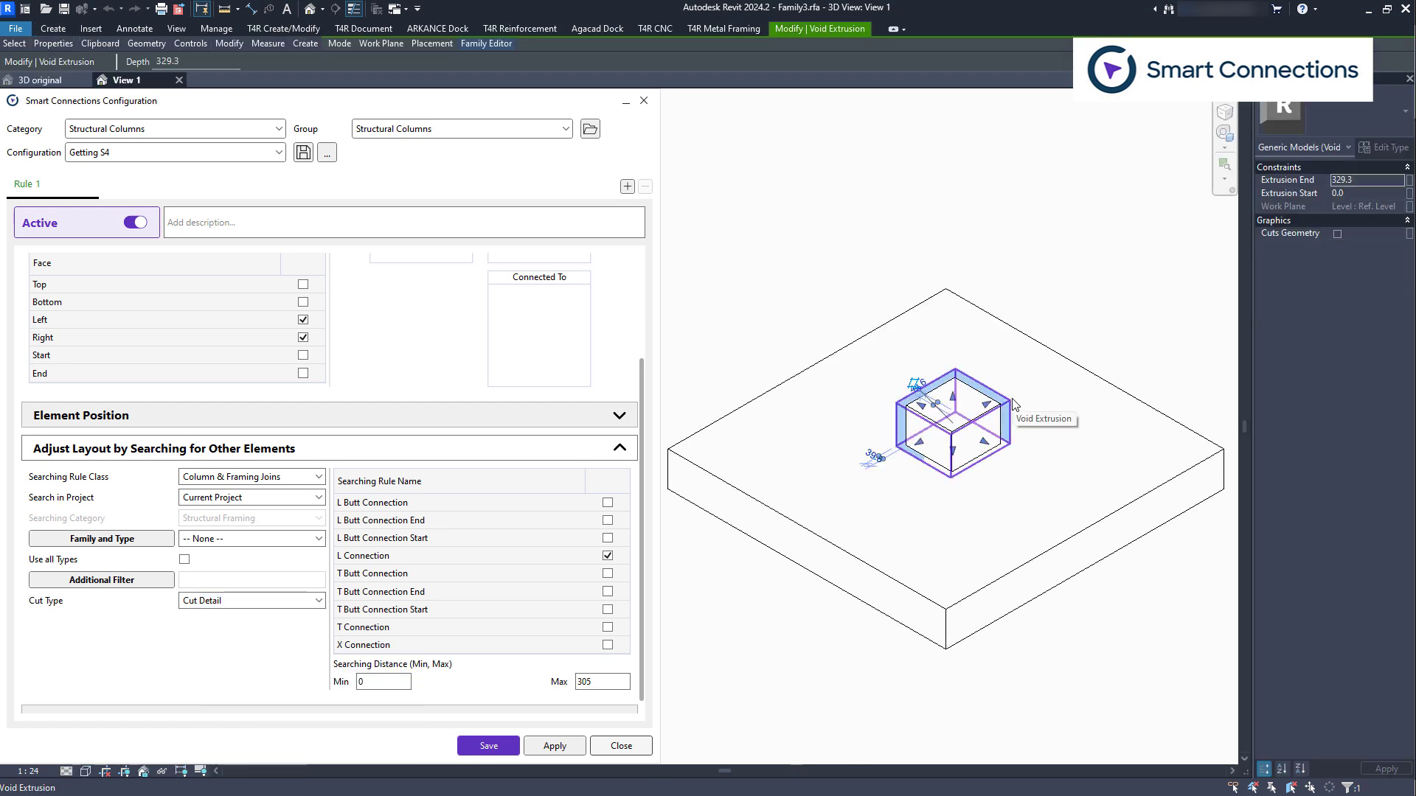
click(1069, 325)
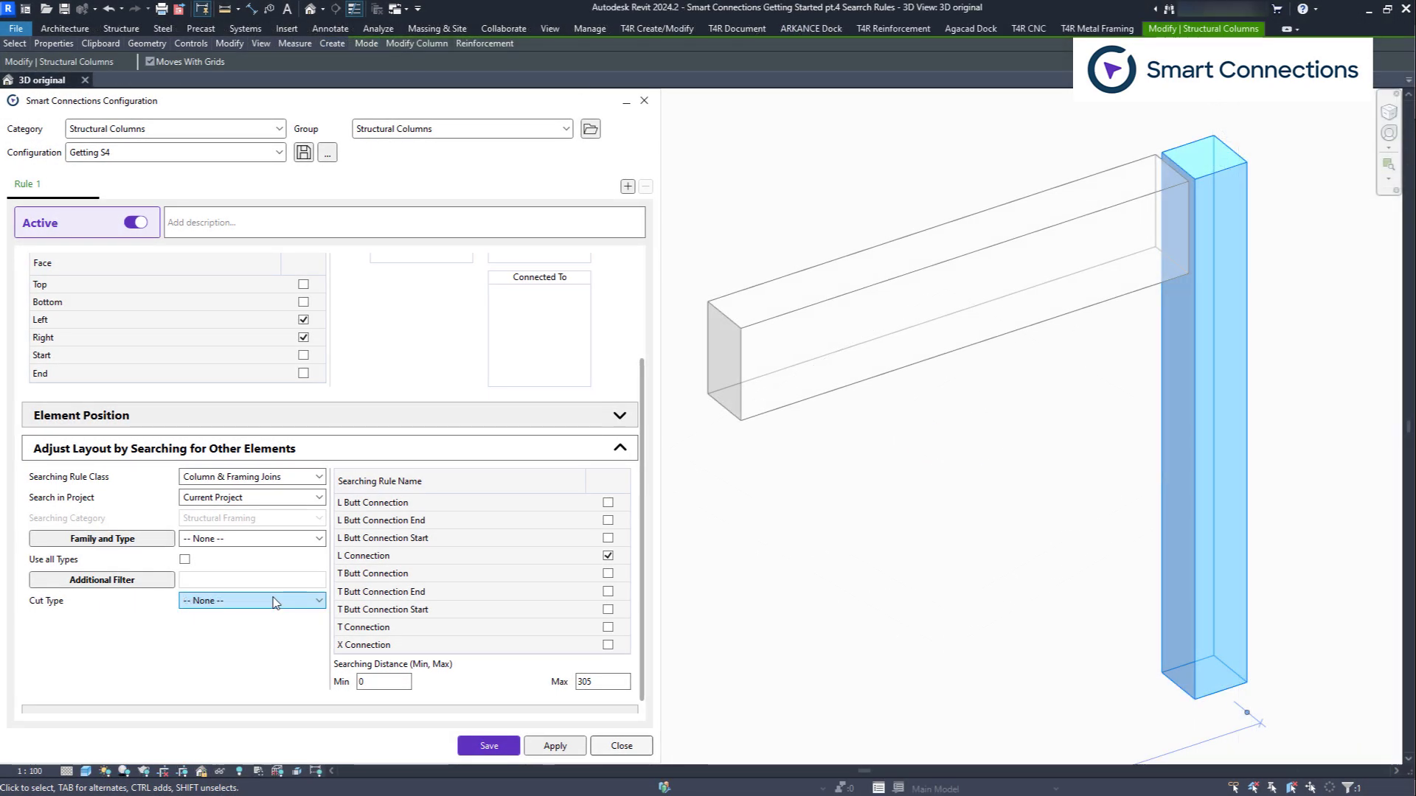
Step: Set the cut type to Cut Connected Element and apply the configuration to the selected column
click(274, 602)
click(285, 631)
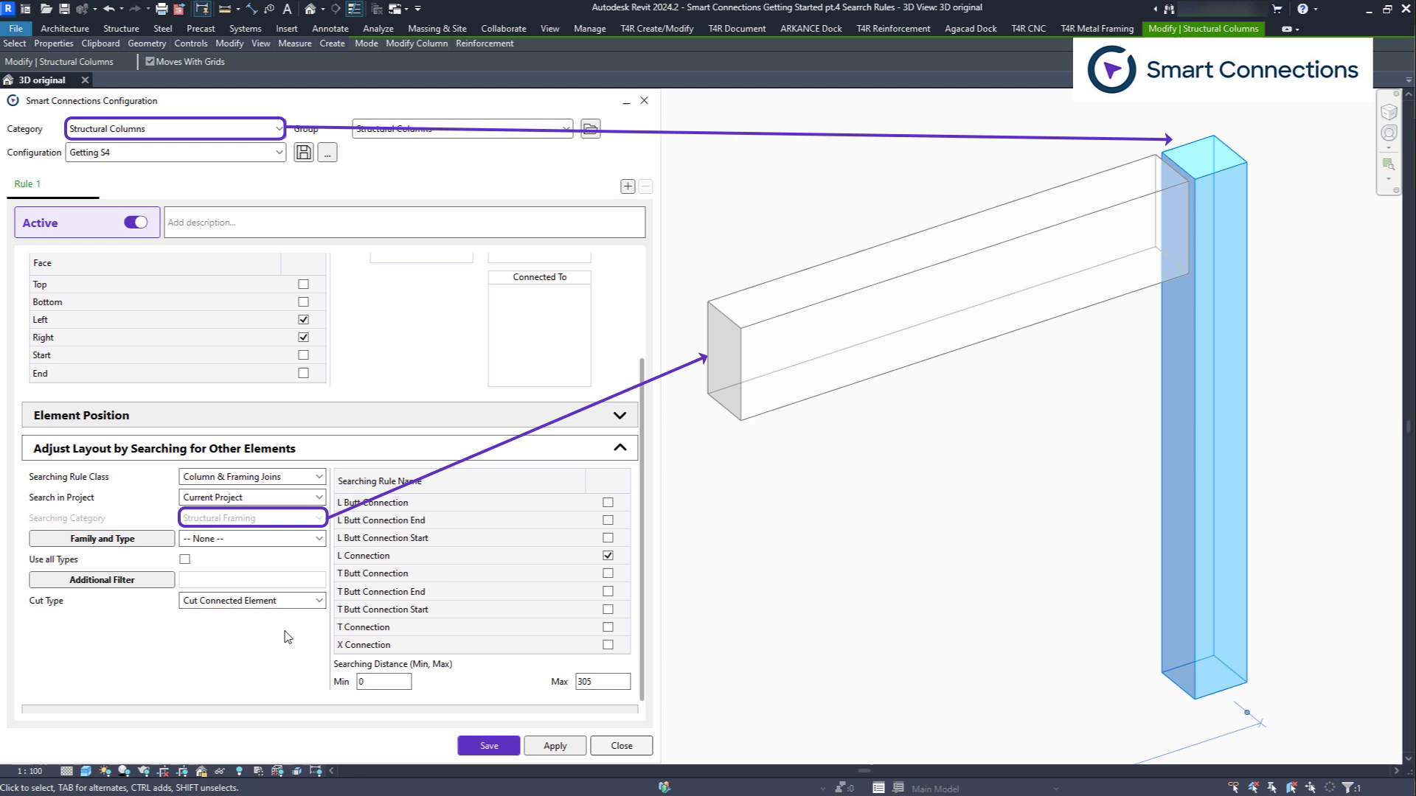
click(554, 747)
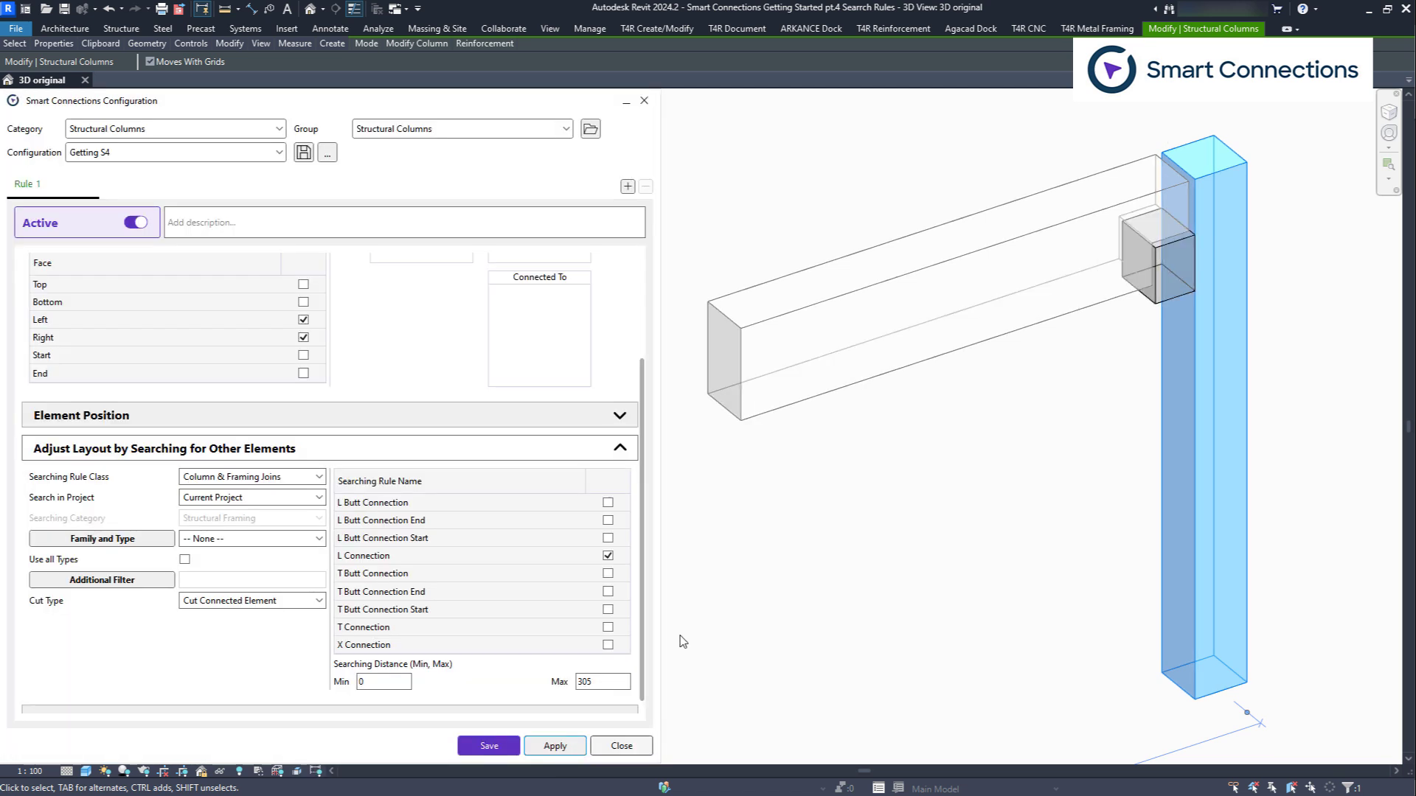
Step: Change the cut type to Cut Detail and apply the configuration to the selected column
click(309, 602)
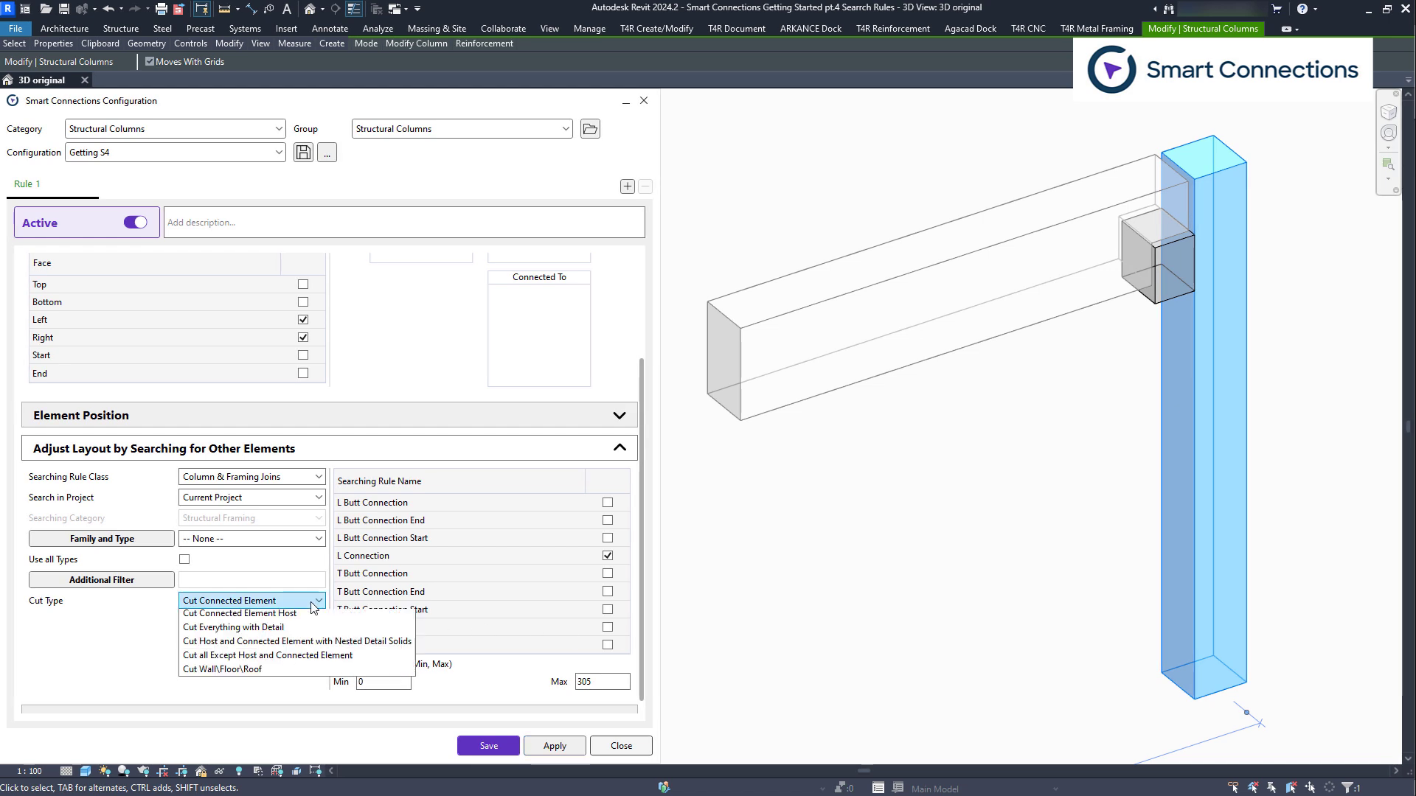
click(311, 643)
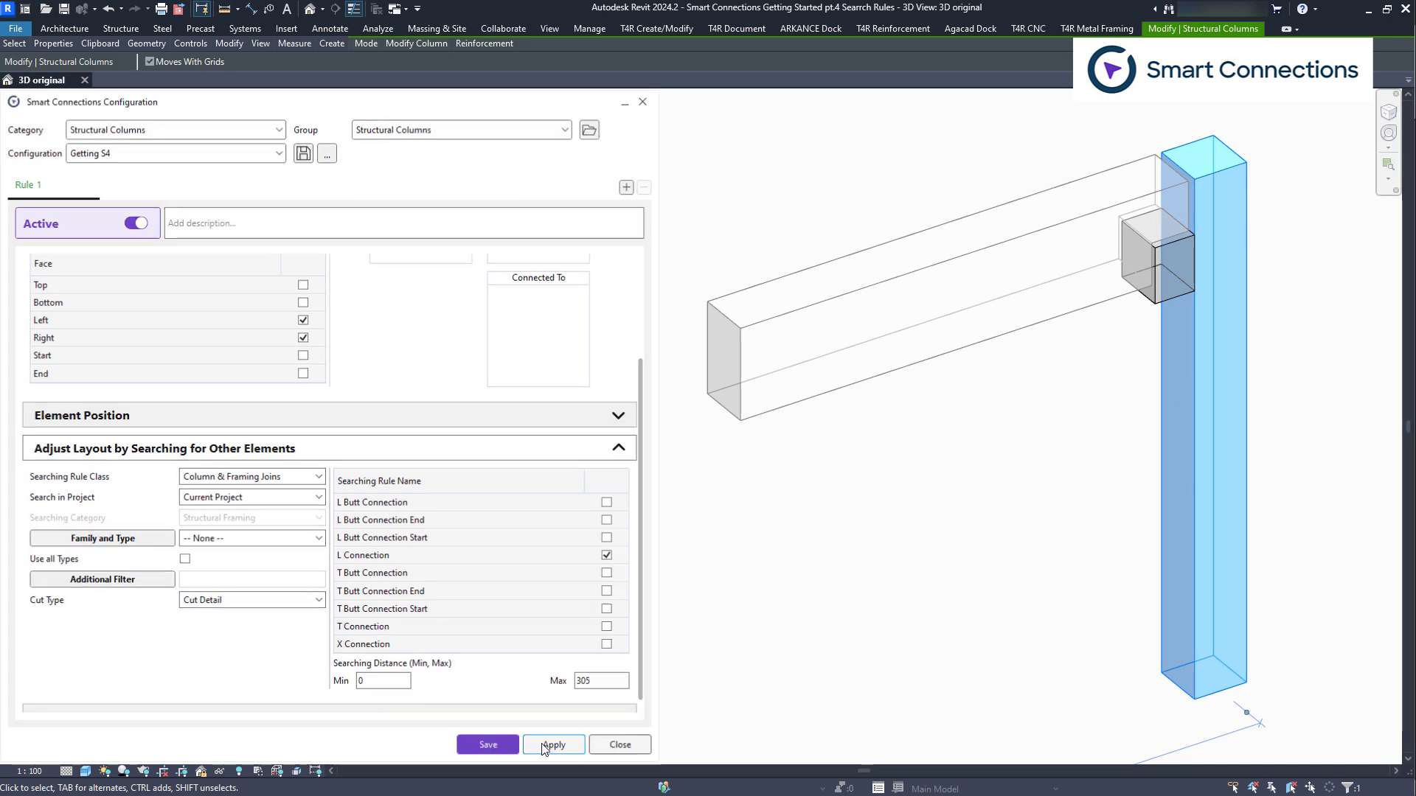
click(555, 746)
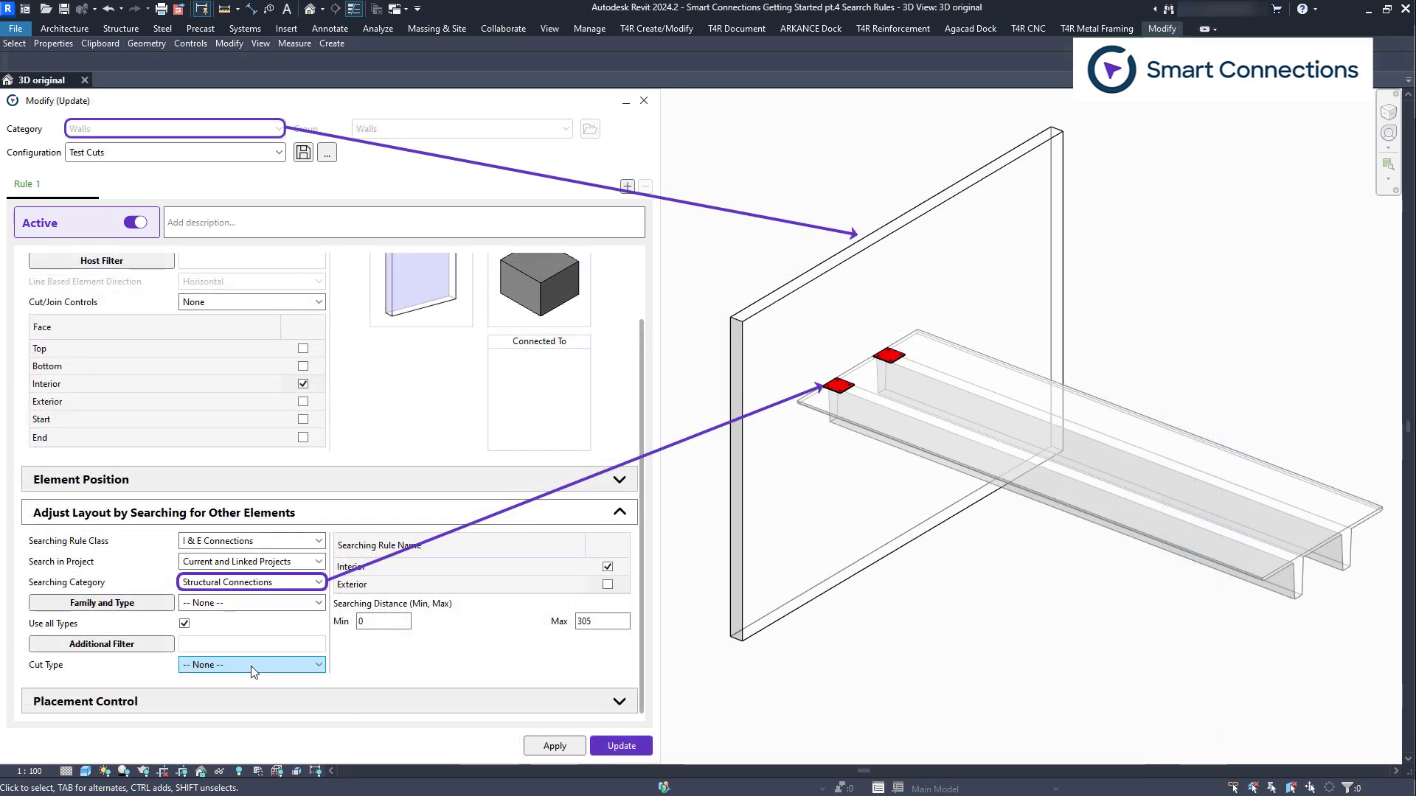
Step: Set the Test Cuts configuration's cut type to Cut Connected Element Host and apply it to the wall
click(250, 666)
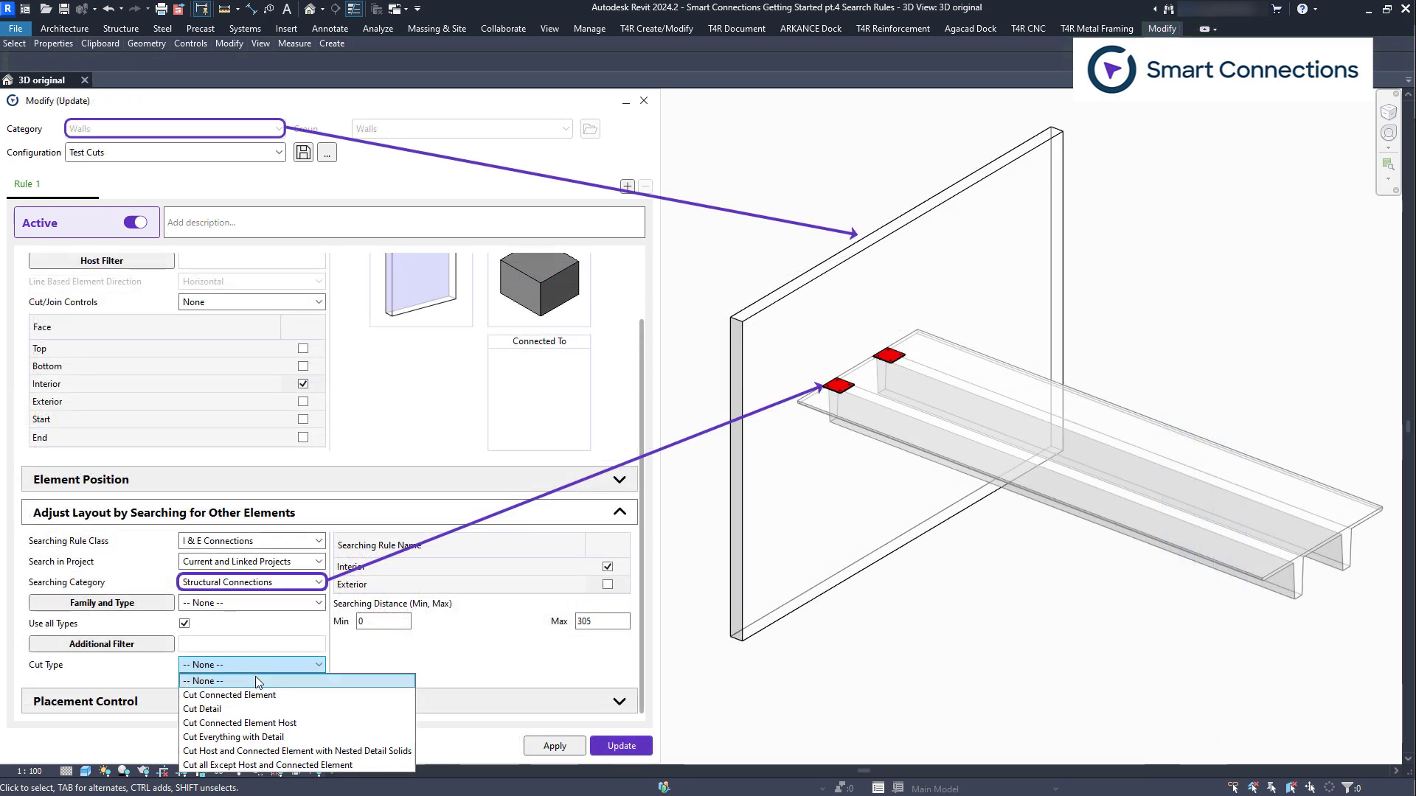
click(272, 723)
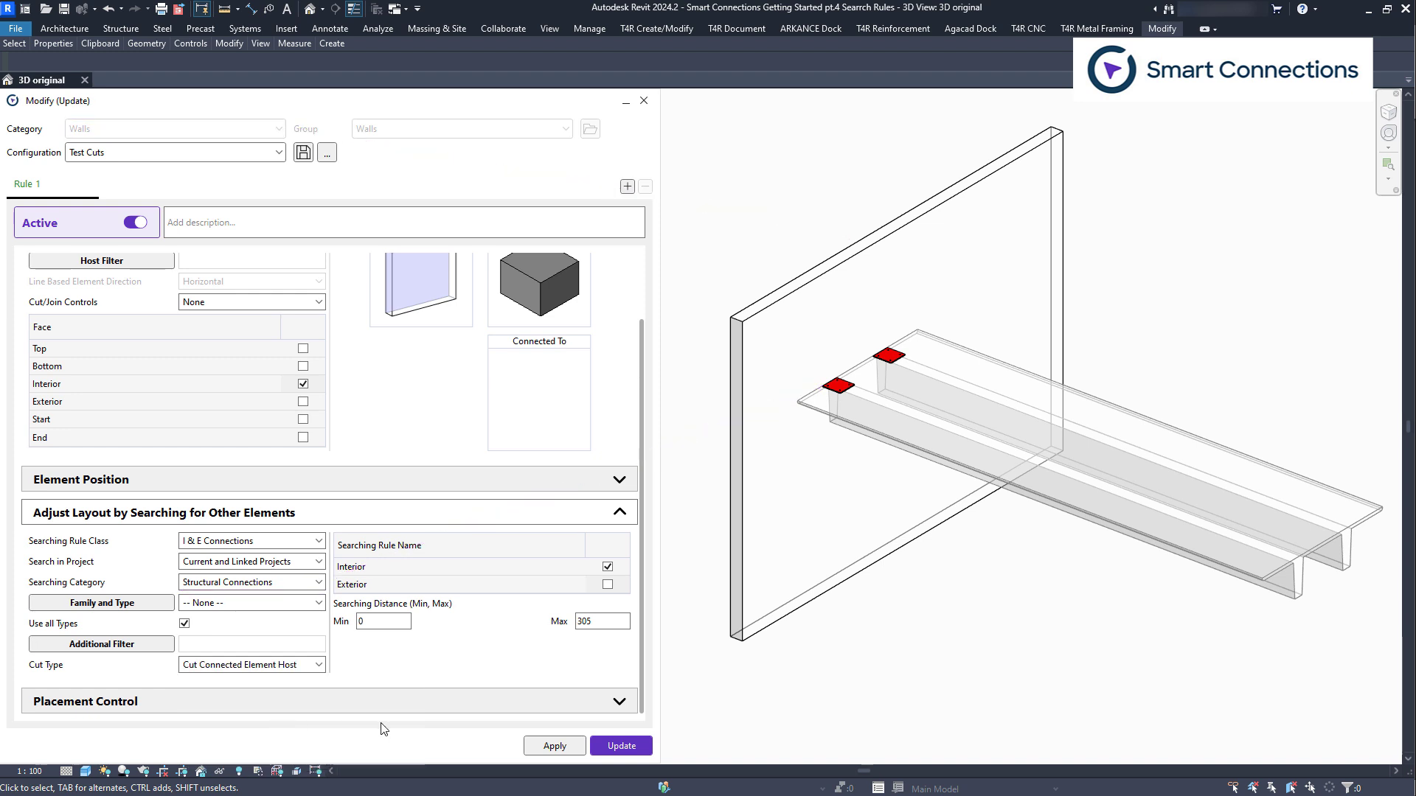
click(557, 745)
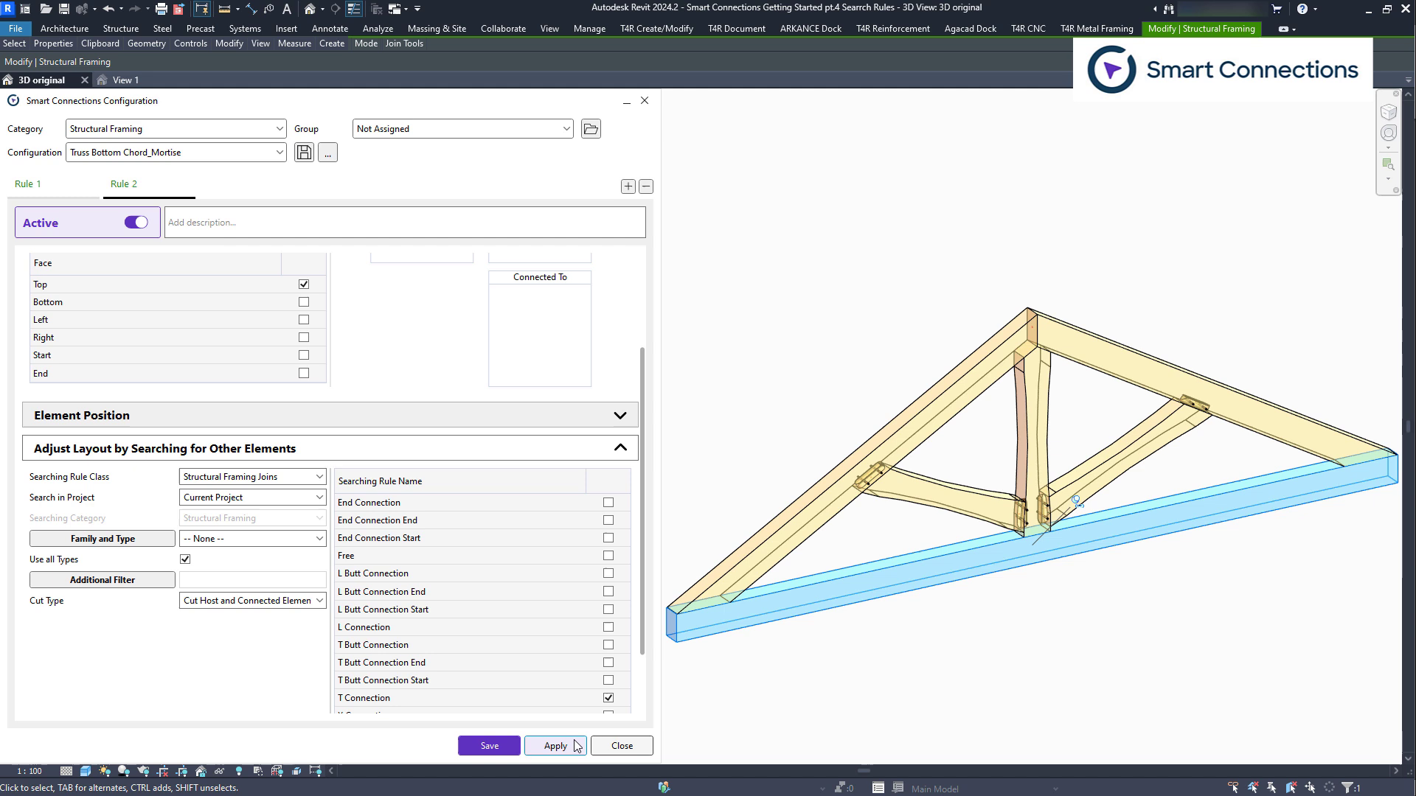
Step: Apply the Truss Bottom Chord_Mortise configuration to the truss's bottom chord and isolate the chord to inspect the mortises
click(574, 739)
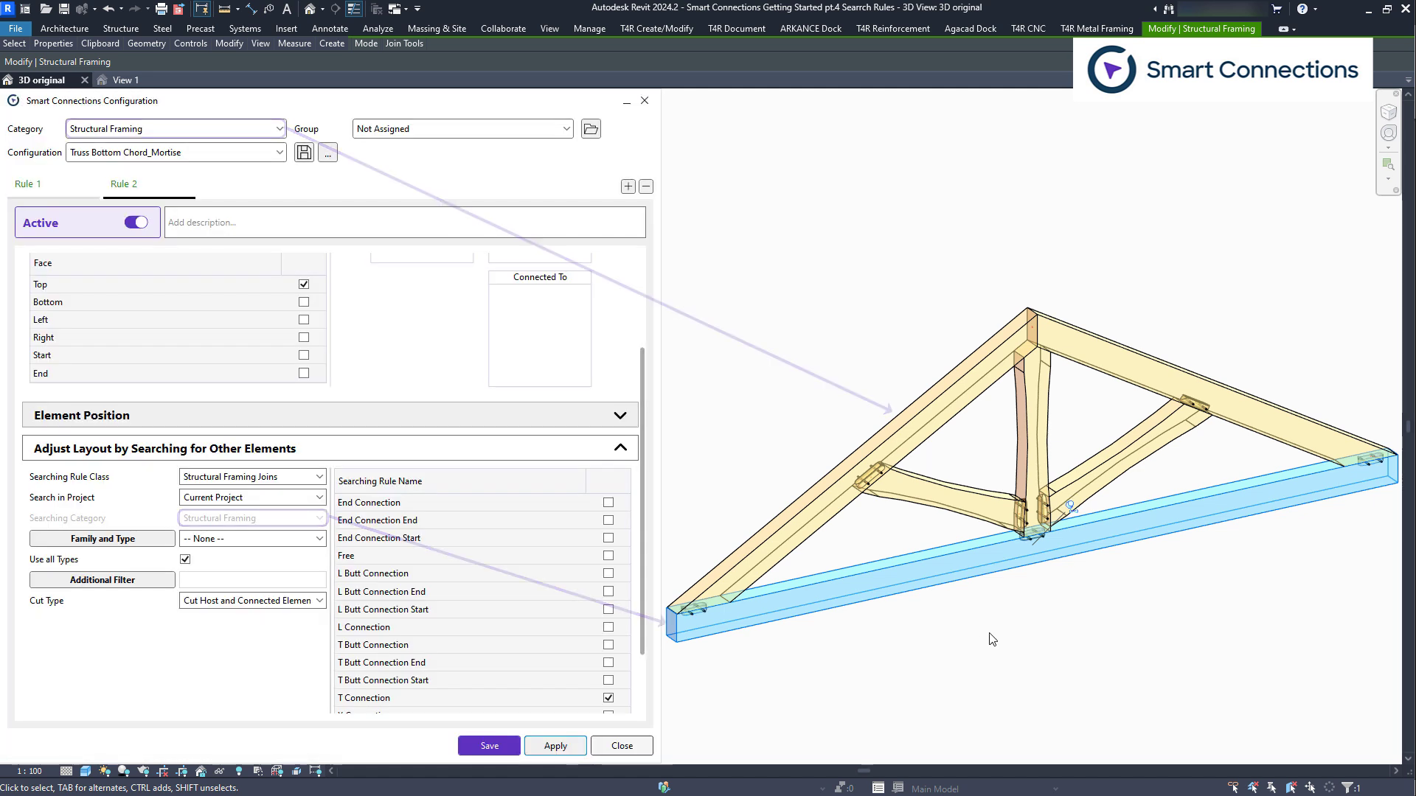
key(h)
key(i)
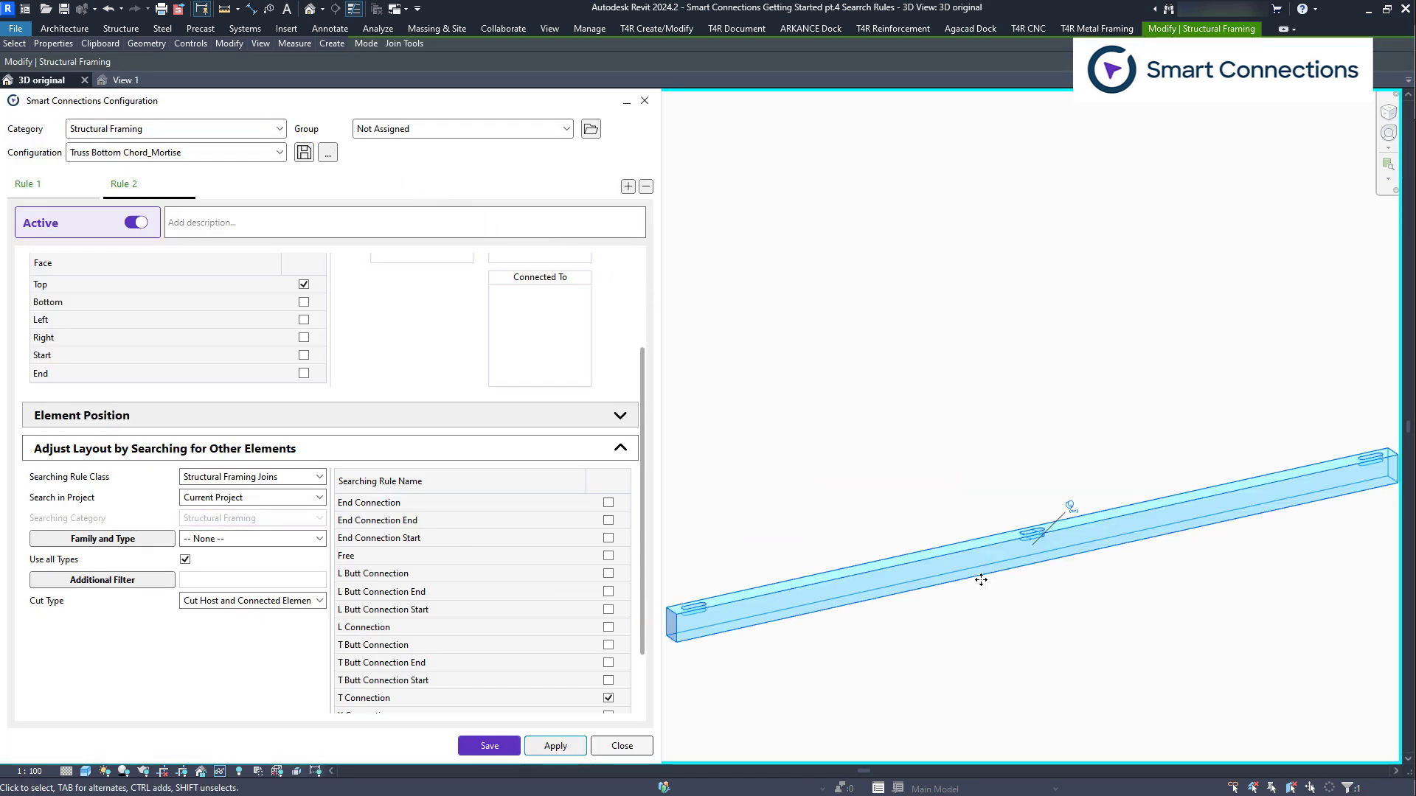
scroll(1025, 535, up, 5)
click(975, 441)
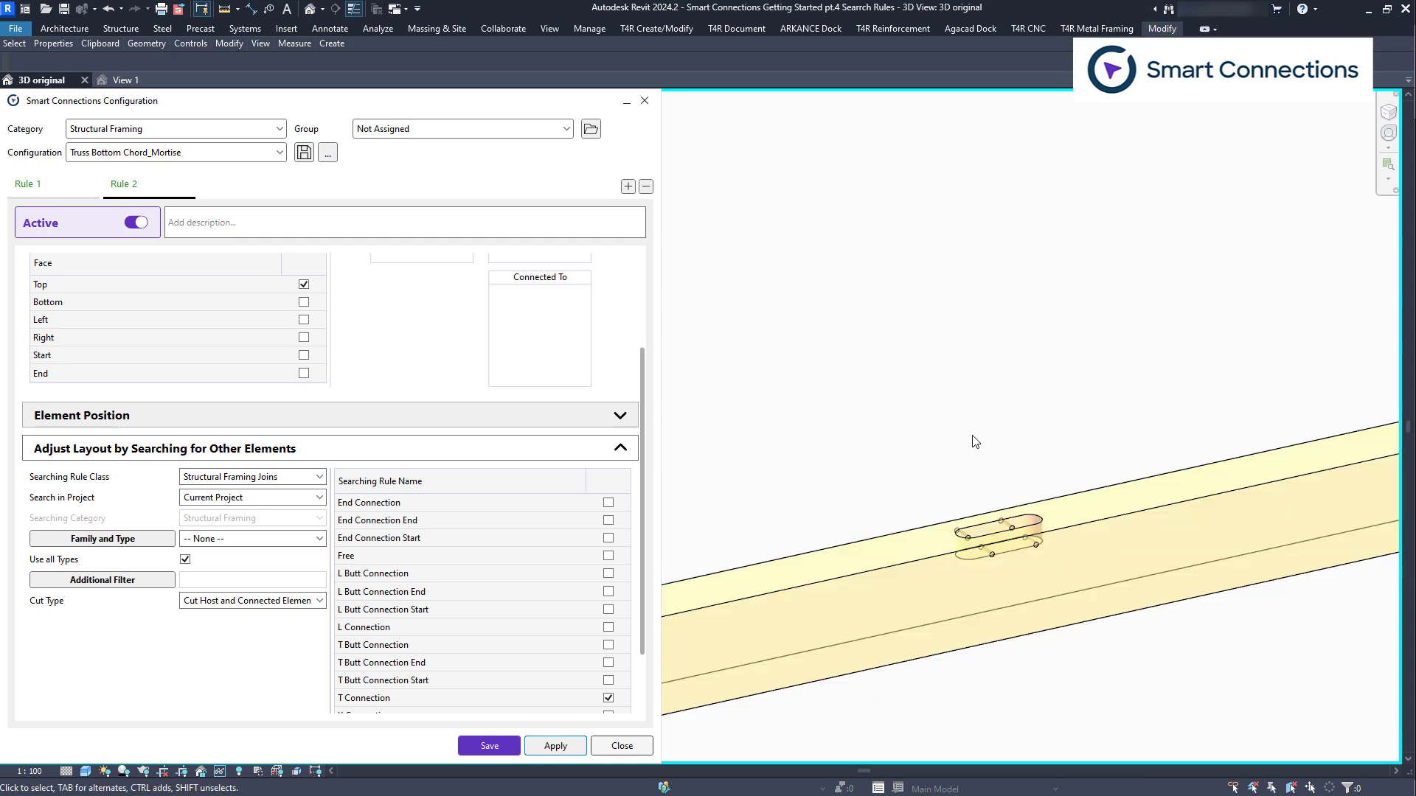